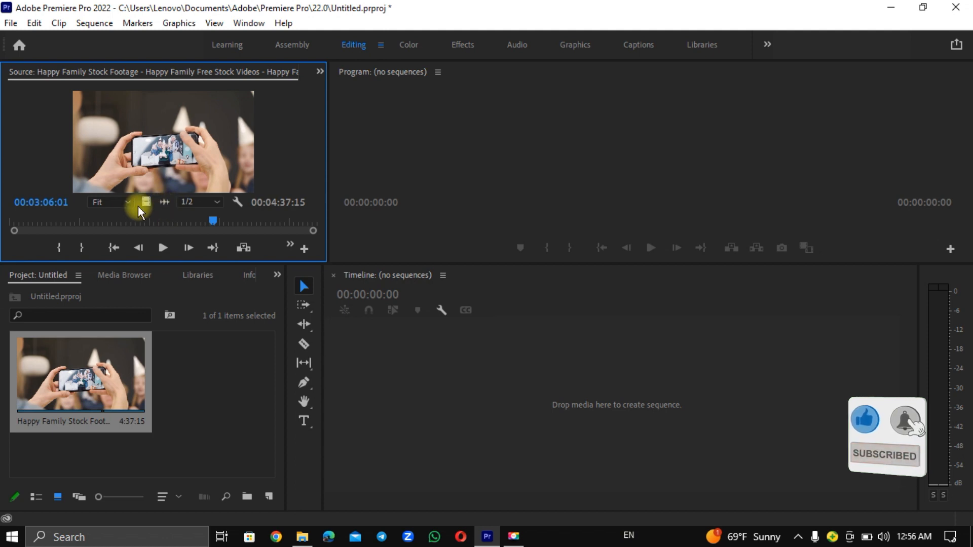
- Mark an In point at 00:00:31:28 in the source footage and create a new sequence from its video only
{"action": "left_click", "coordinate": [47, 221]}
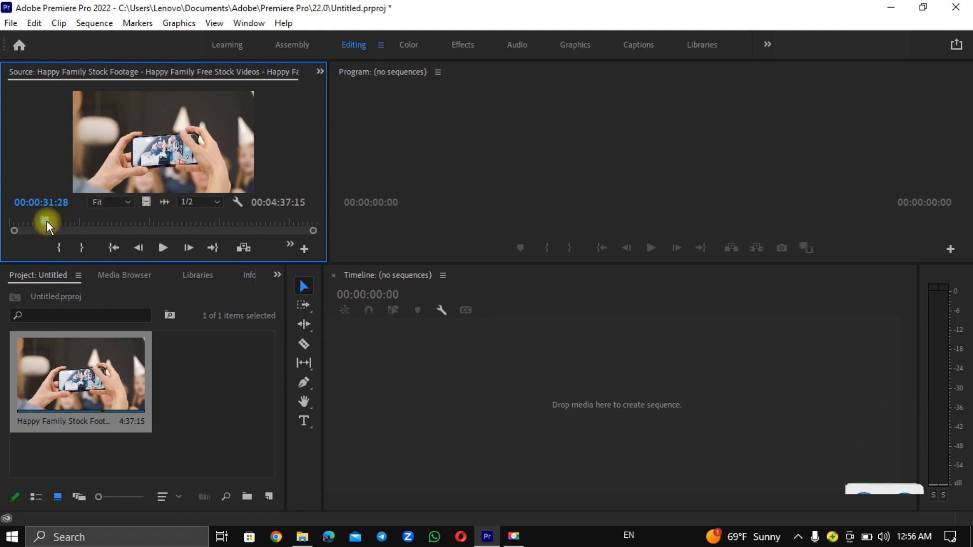
{"action": "key", "text": "i"}
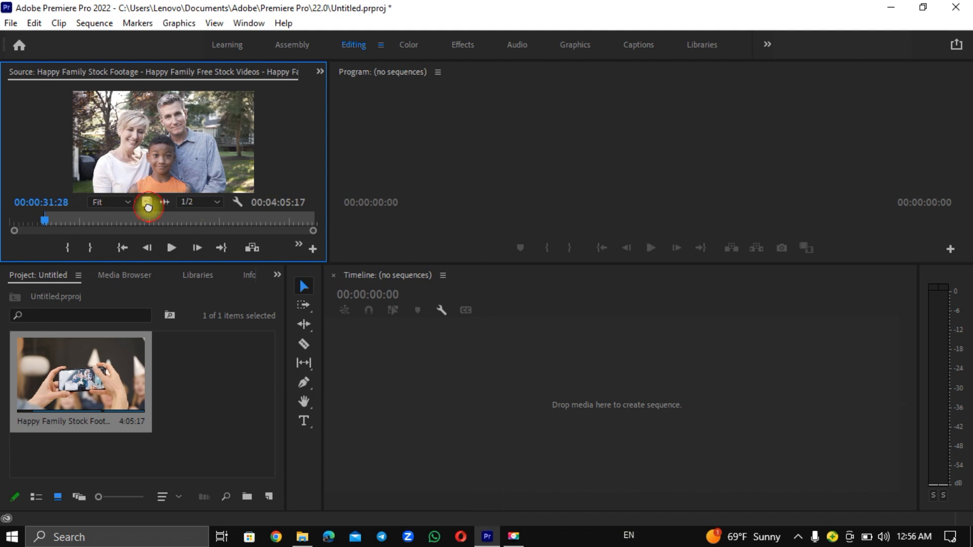
{"action": "left_click_drag", "start_coordinate": [148, 205], "coordinate": [366, 415]}
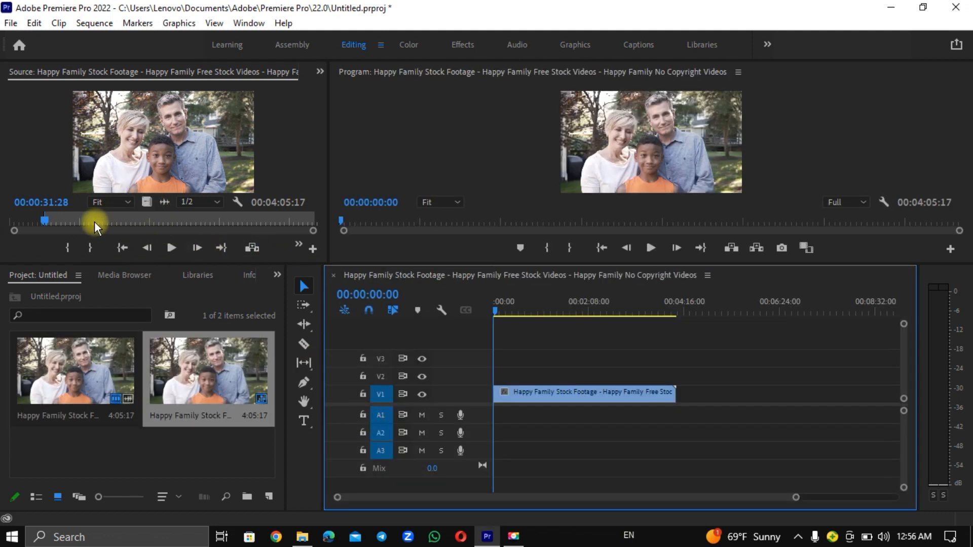
- Mark an In point at 00:01:28:18 in the source footage and place its video only on track V2 at the sequence start
{"action": "left_click", "coordinate": [109, 218]}
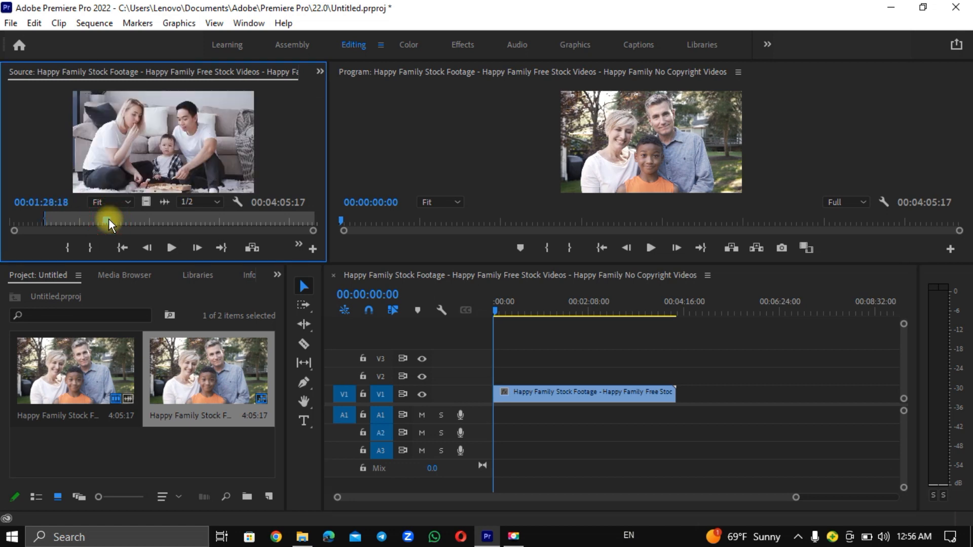
{"action": "key", "text": "i"}
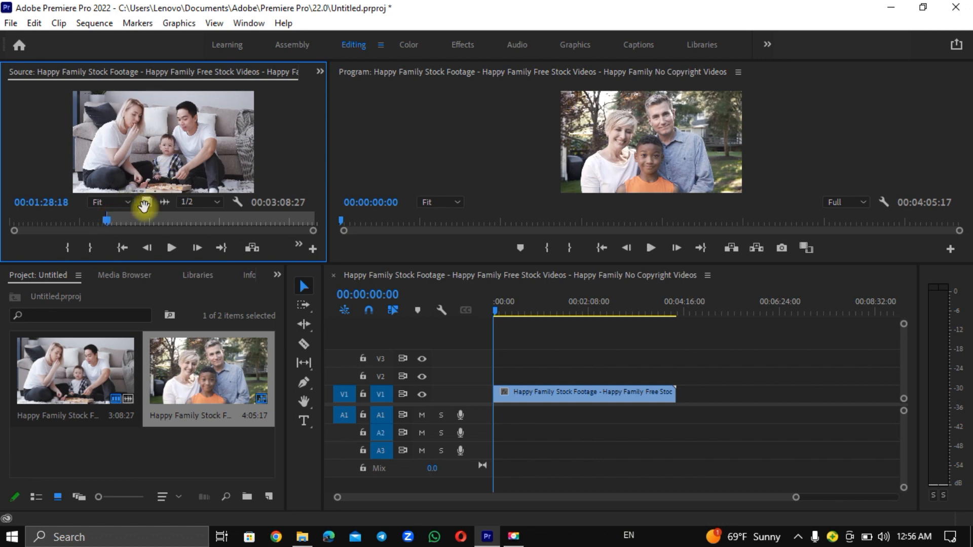
{"action": "left_click_drag", "start_coordinate": [147, 203], "coordinate": [496, 381]}
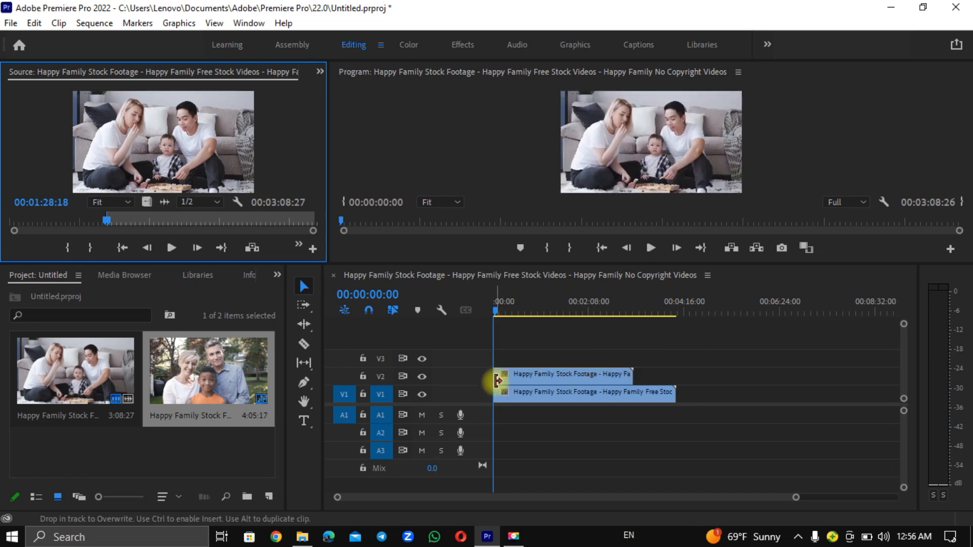
- Mark an In point at 00:01:08:12 in the source footage and place its video only on track V3 at the sequence start
{"action": "left_click", "coordinate": [86, 222]}
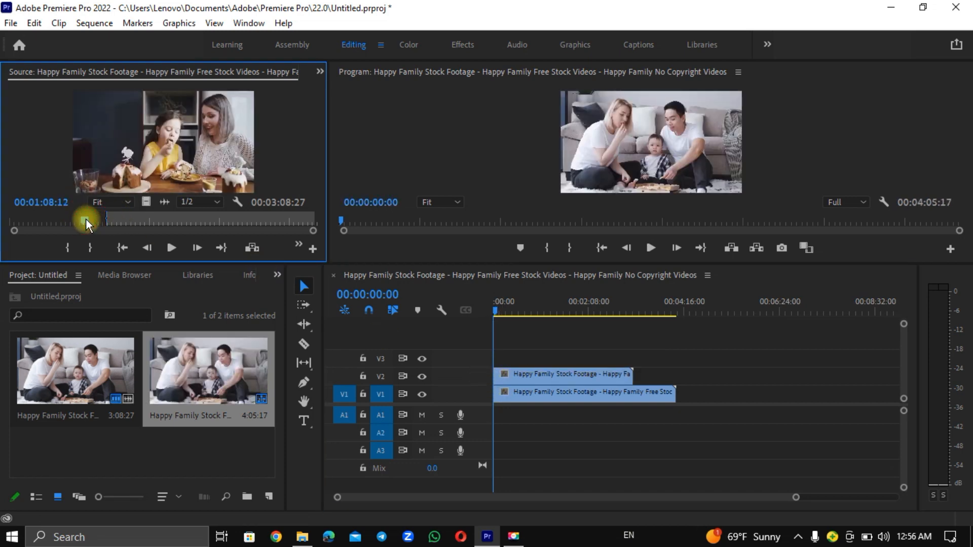
{"action": "key", "text": "i"}
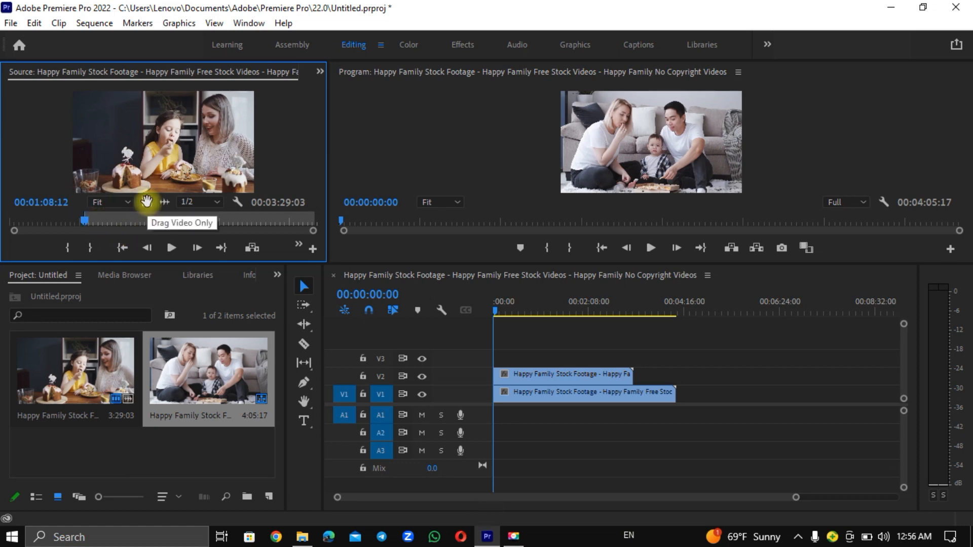
{"action": "left_click_drag", "start_coordinate": [147, 202], "coordinate": [461, 365]}
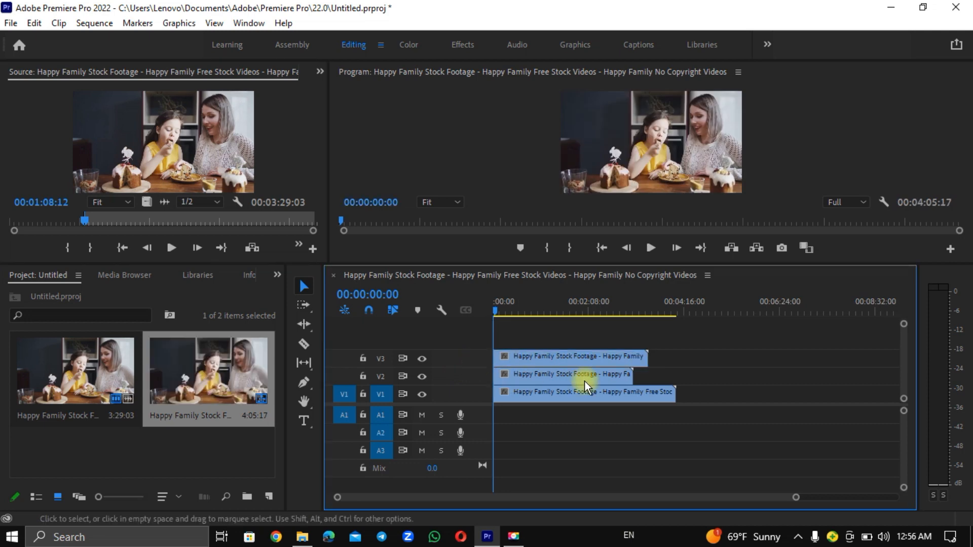
- Trim the ends of the V1 and V3 clips to line up with the end of the V2 clip
{"action": "left_click_drag", "start_coordinate": [672, 393], "coordinate": [632, 394]}
{"action": "left_click_drag", "start_coordinate": [646, 358], "coordinate": [632, 359]}
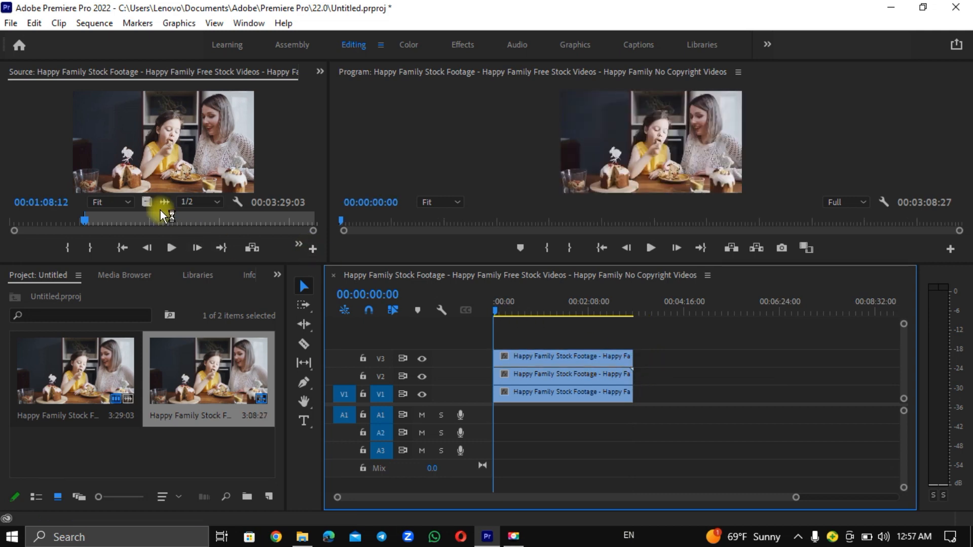
- Add the source's video only, cued at 00:02:18:03, on new track V4 at the sequence start, trimming its end to match the lower clips
{"action": "left_click_drag", "start_coordinate": [111, 221], "coordinate": [107, 220]}
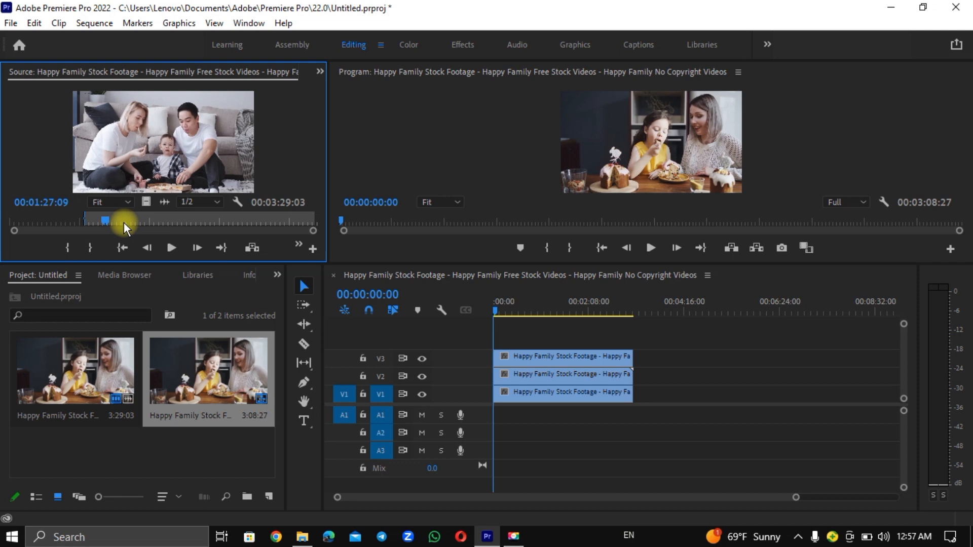
{"action": "left_click", "coordinate": [161, 221]}
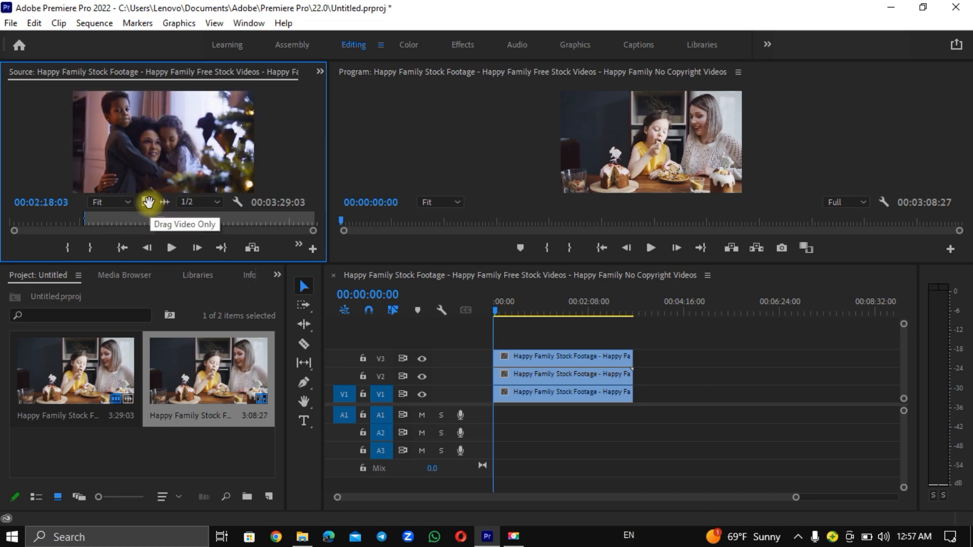
{"action": "left_click_drag", "start_coordinate": [148, 202], "coordinate": [491, 346]}
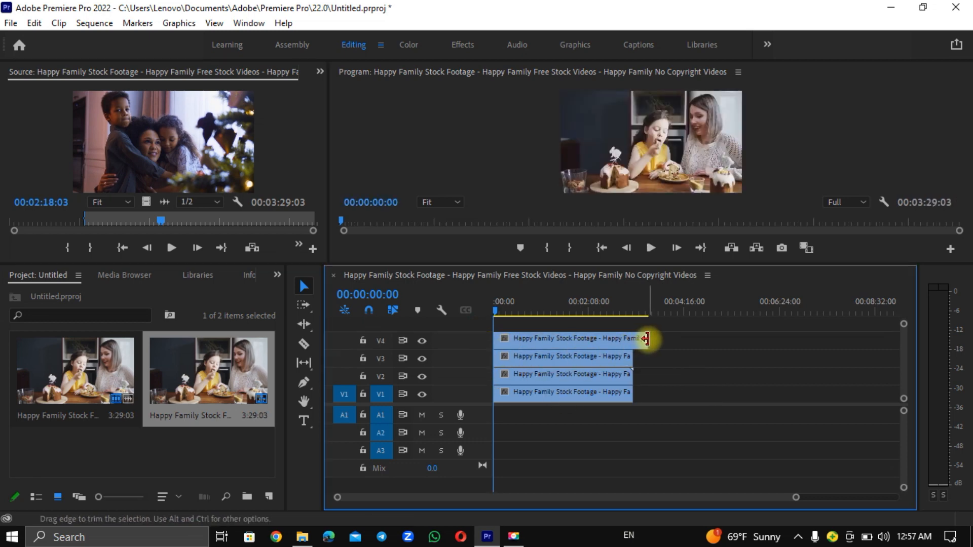
{"action": "left_click_drag", "start_coordinate": [645, 338], "coordinate": [632, 338]}
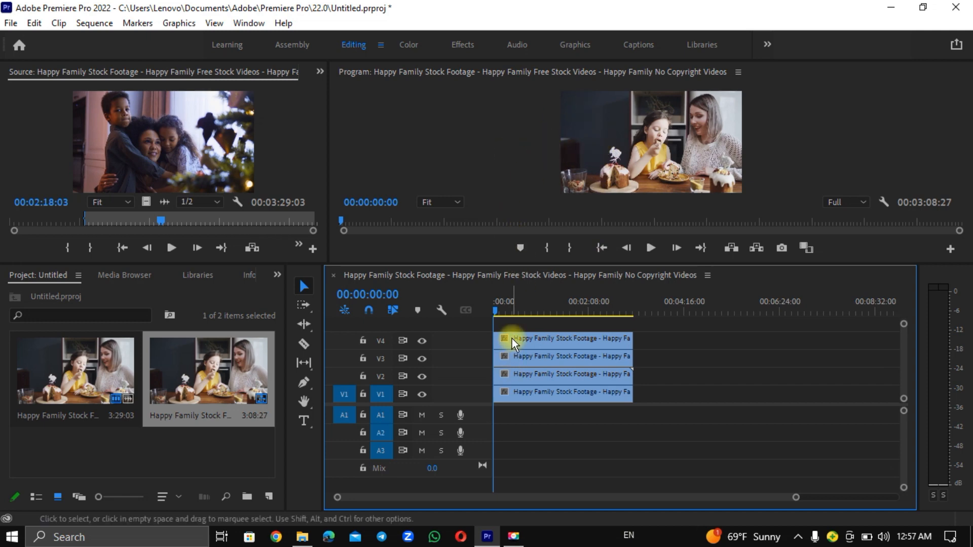
- Hide tracks V4, V3 and V2 one at a time to view the clips beneath, and show all three again
{"action": "left_click", "coordinate": [423, 341]}
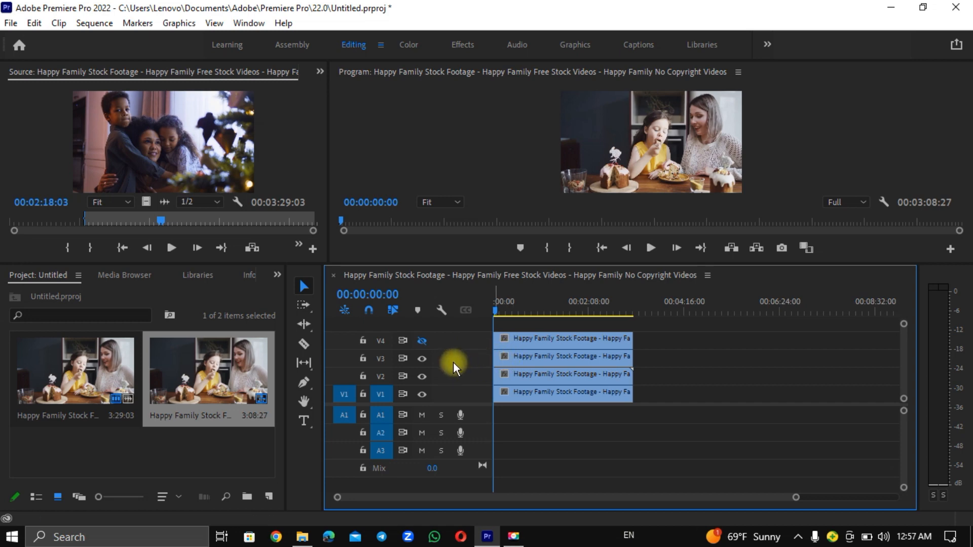
{"action": "left_click", "coordinate": [422, 358]}
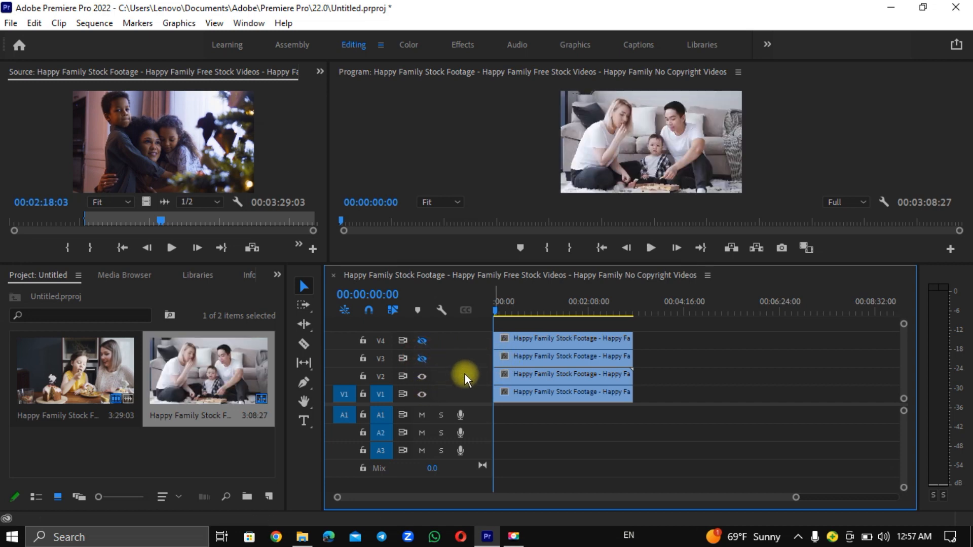
{"action": "left_click", "coordinate": [422, 376]}
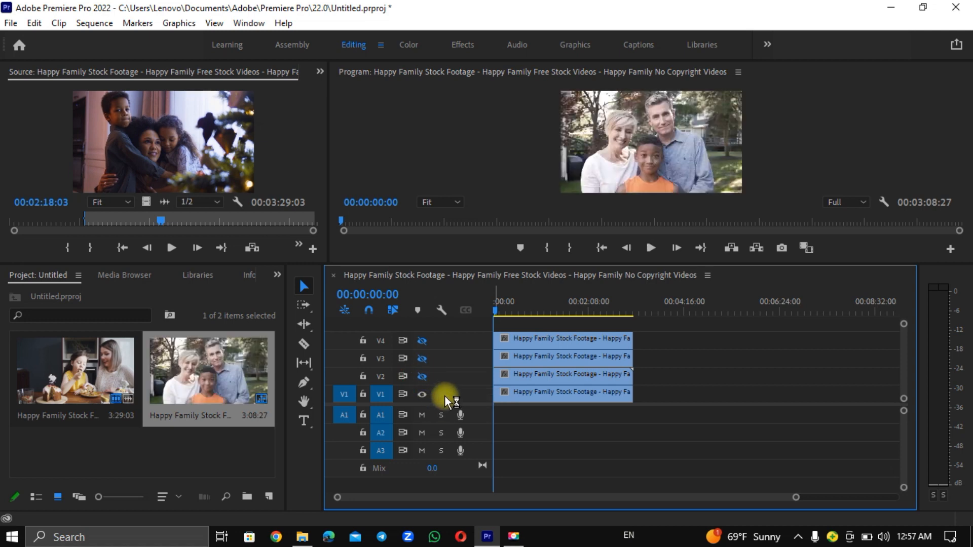
{"action": "left_click", "coordinate": [423, 376]}
{"action": "left_click", "coordinate": [423, 358]}
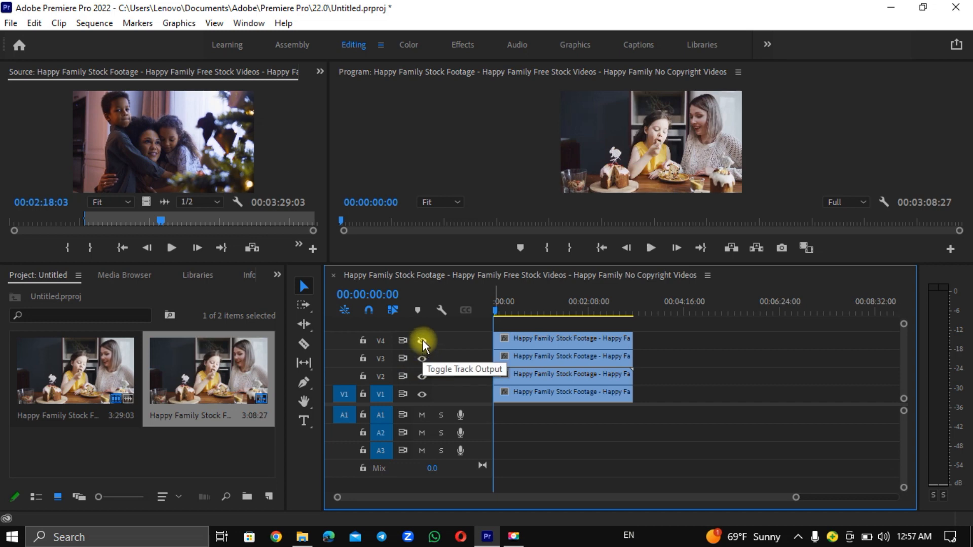
{"action": "left_click", "coordinate": [422, 341]}
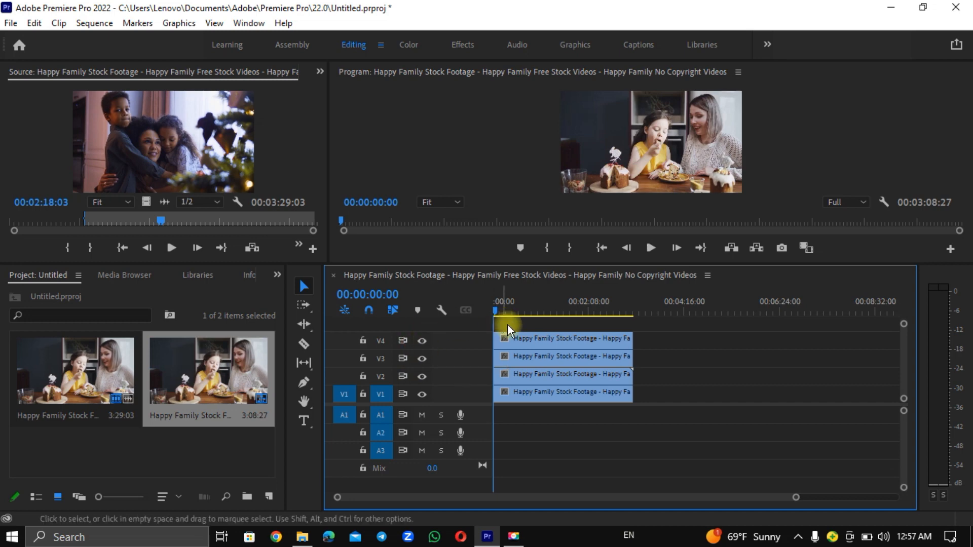
- Show the effect controls of the clip on track V4 and set its Scale to 45
{"action": "left_click", "coordinate": [524, 338]}
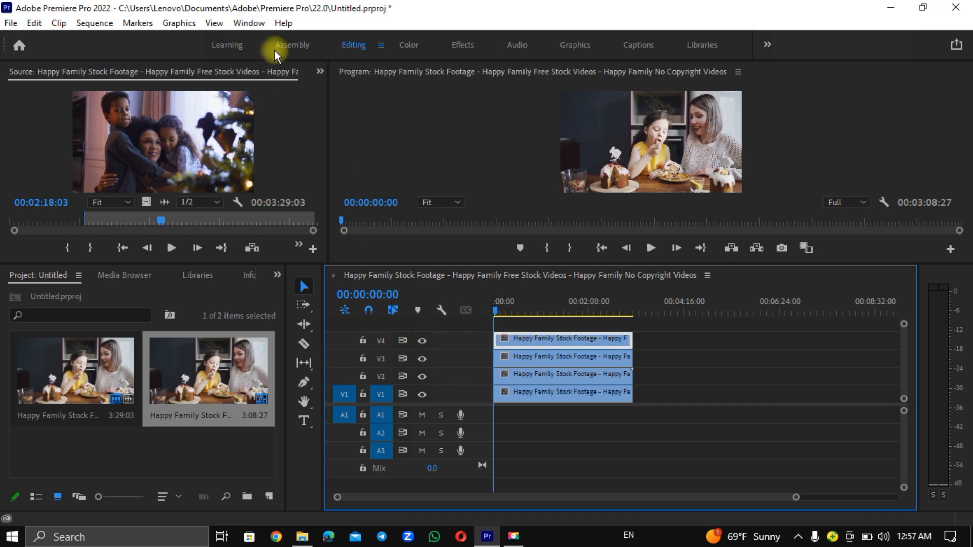
{"action": "left_click", "coordinate": [320, 76]}
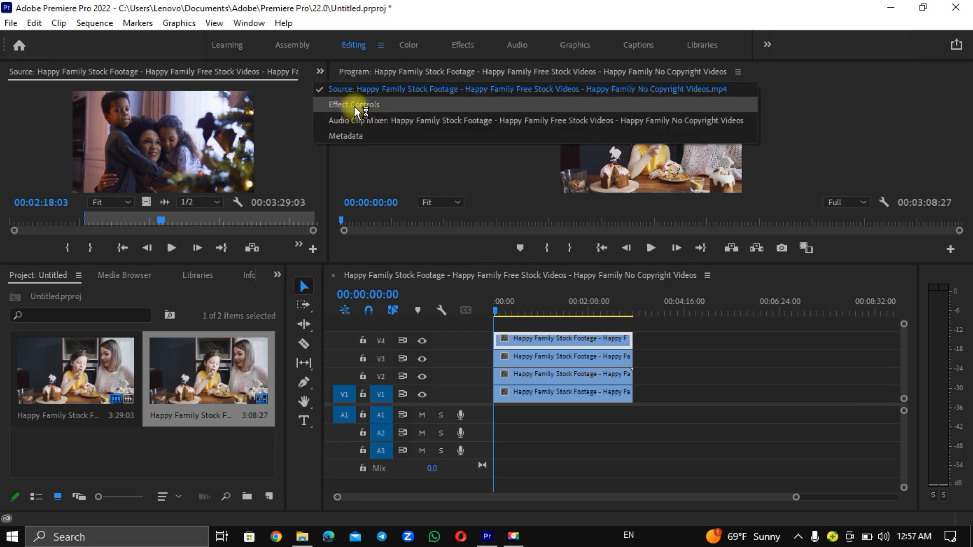
{"action": "left_click", "coordinate": [354, 105]}
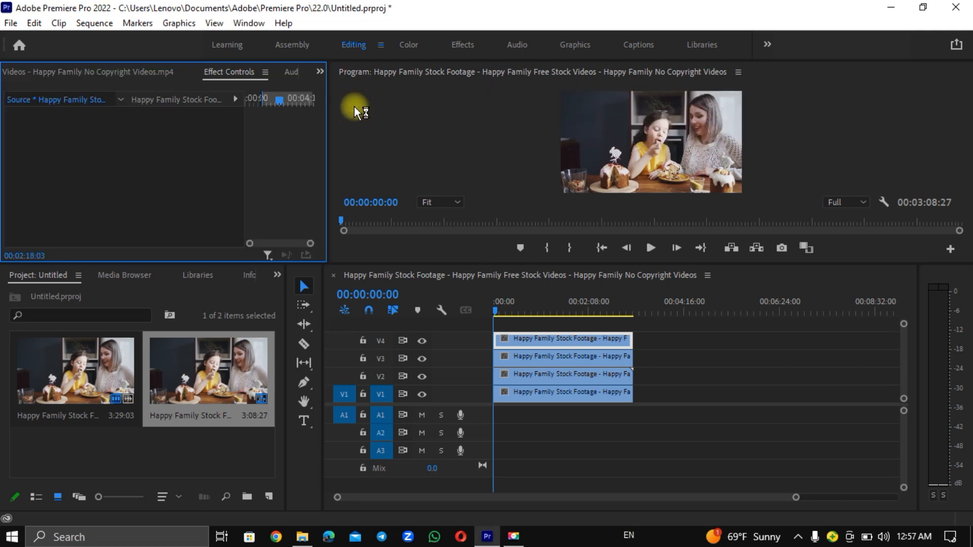
{"action": "left_click", "coordinate": [518, 340]}
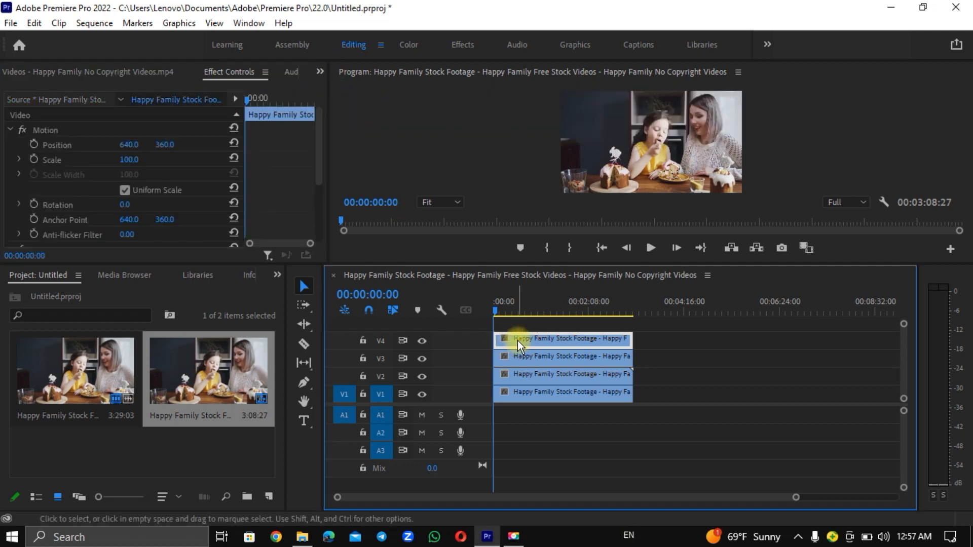
{"action": "left_click", "coordinate": [129, 160]}
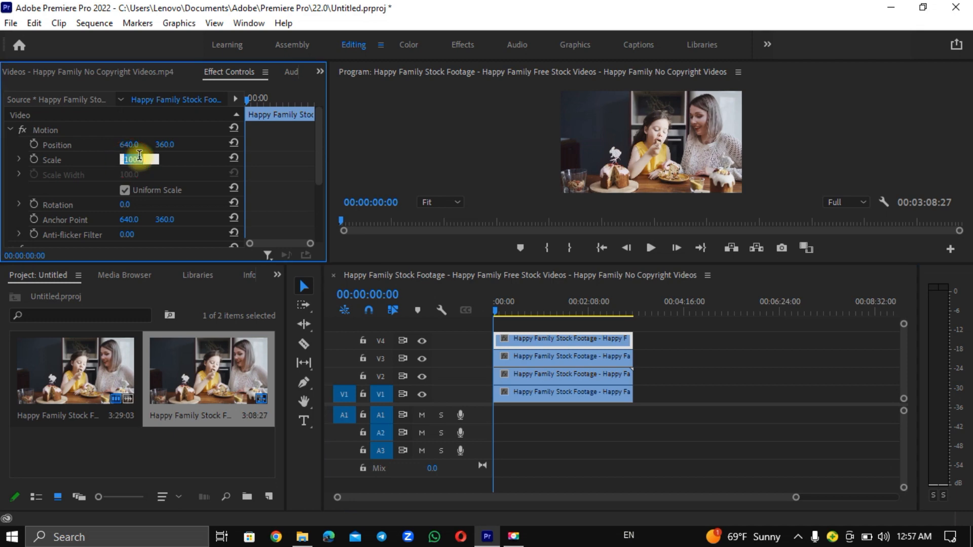
{"action": "type", "text": "45"}
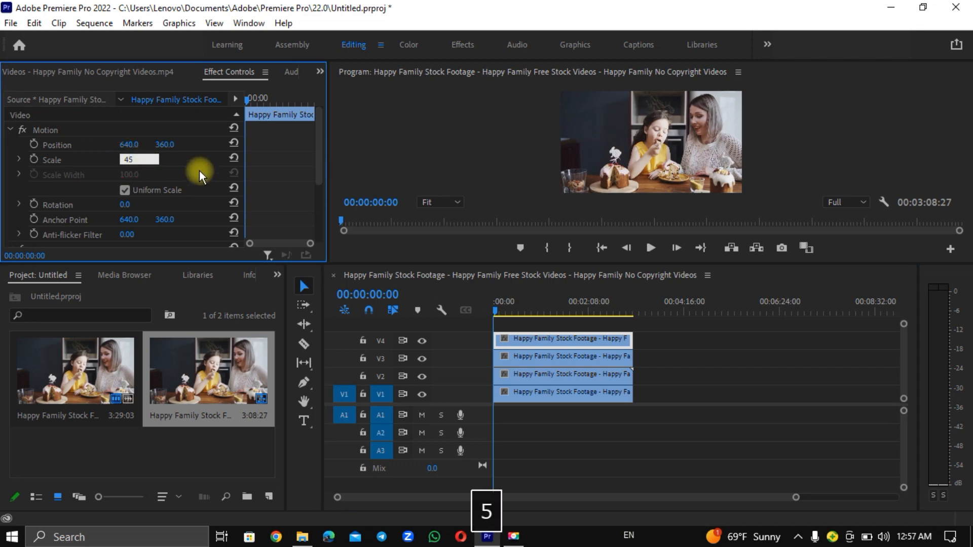
{"action": "left_click", "coordinate": [190, 157]}
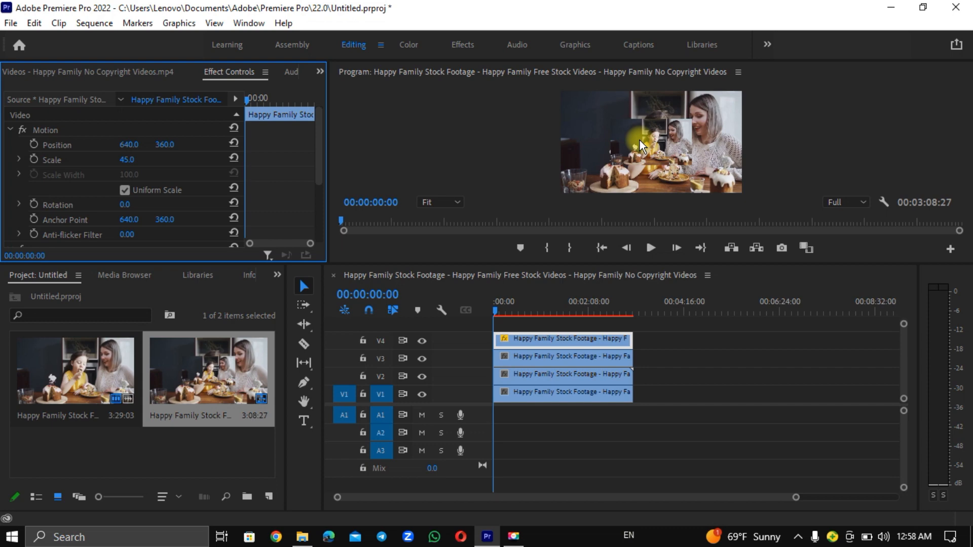
- Copy the V4 clip and paste its Motion, Opacity and Time Remapping attributes onto the V1, V2 and V3 clips
{"action": "left_click", "coordinate": [585, 339]}
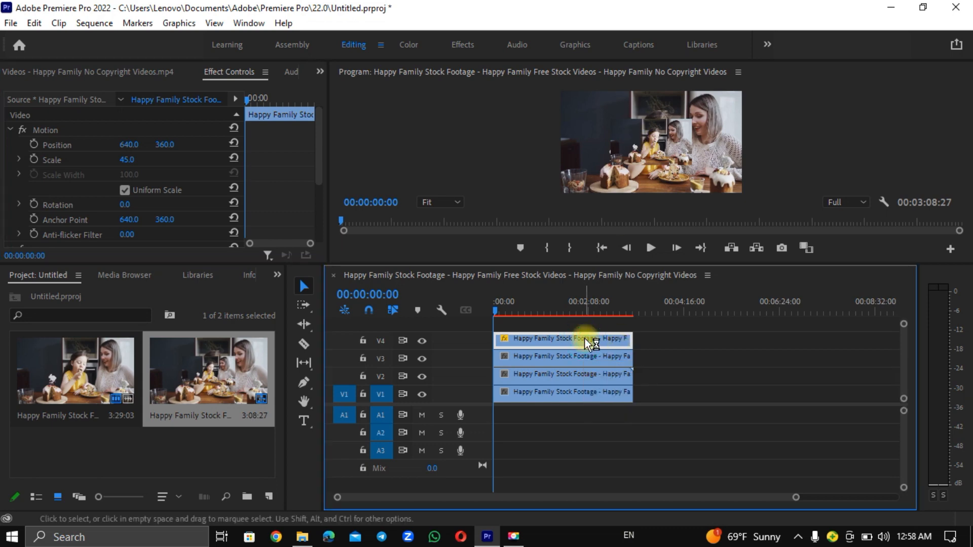
{"action": "right_click", "coordinate": [585, 338]}
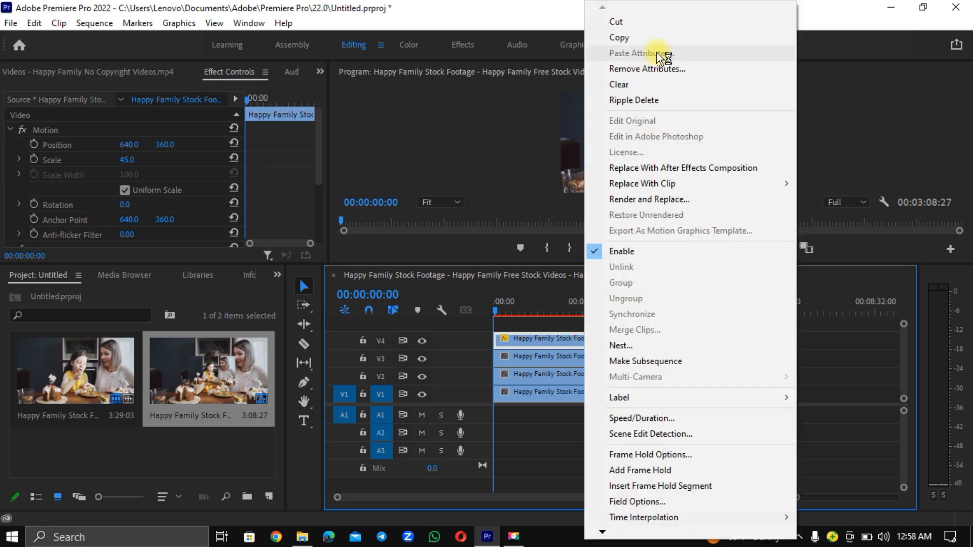
{"action": "left_click", "coordinate": [663, 38]}
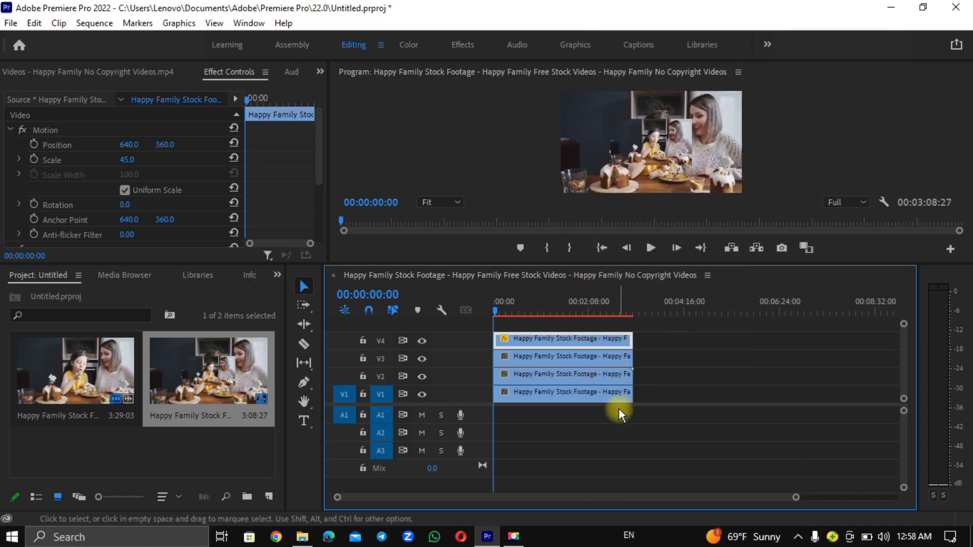
{"action": "left_click_drag", "start_coordinate": [596, 365], "coordinate": [592, 361]}
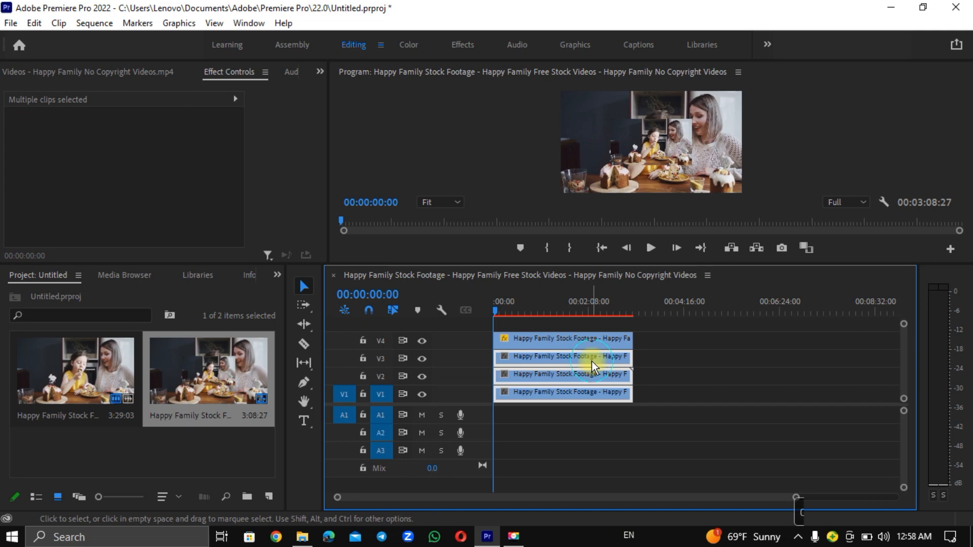
{"action": "right_click", "coordinate": [592, 361]}
{"action": "left_click", "coordinate": [651, 53]}
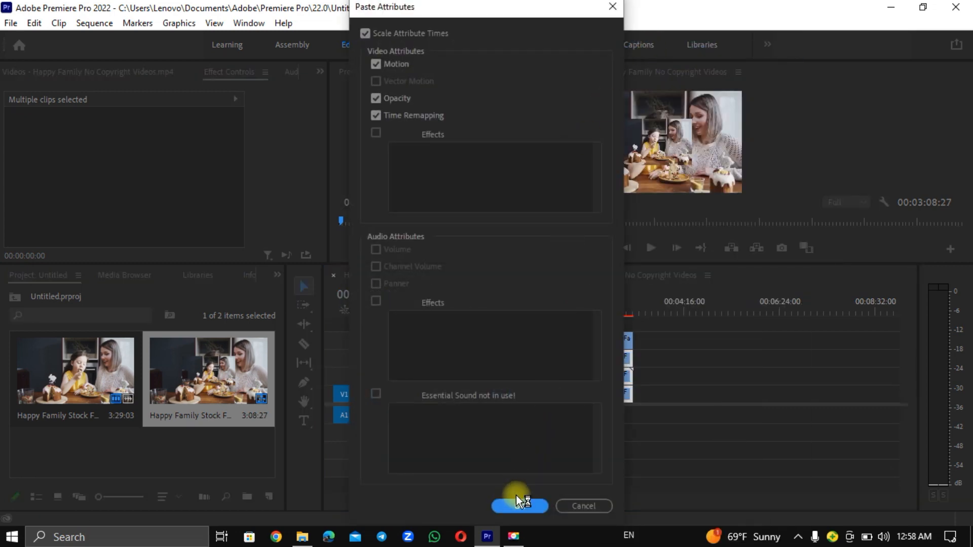
{"action": "left_click", "coordinate": [515, 505]}
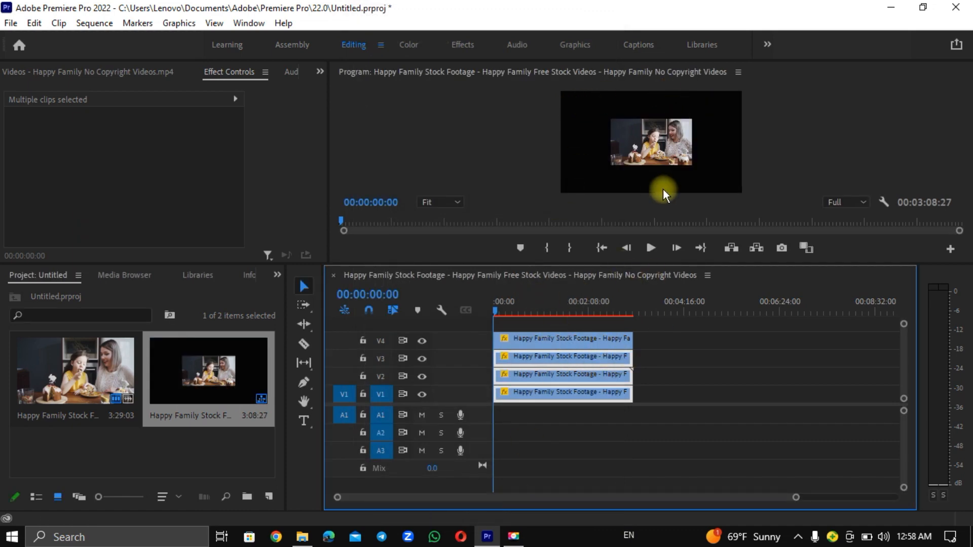
- Reposition the V4 clip into the upper-left corner of the video frame
{"action": "left_click", "coordinate": [533, 342]}
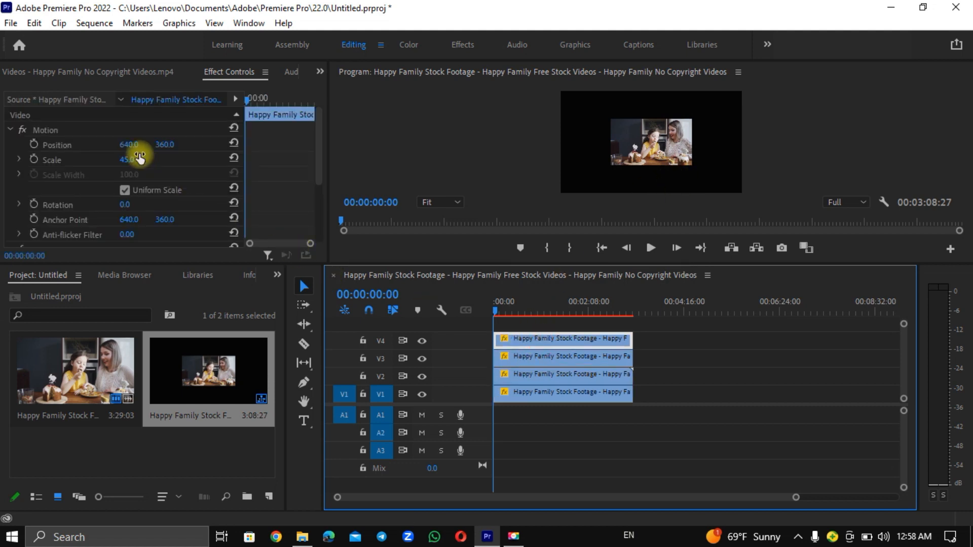
{"action": "left_click_drag", "start_coordinate": [135, 147], "coordinate": [26, 167]}
{"action": "left_click_drag", "start_coordinate": [171, 143], "coordinate": [33, 143]}
- Reposition the V3 clip into the lower-right corner of the video frame, at Position about 963, 542
{"action": "left_click_drag", "start_coordinate": [127, 146], "coordinate": [369, 200]}
{"action": "left_click", "coordinate": [552, 357]}
{"action": "left_click_drag", "start_coordinate": [167, 148], "coordinate": [322, 211]}
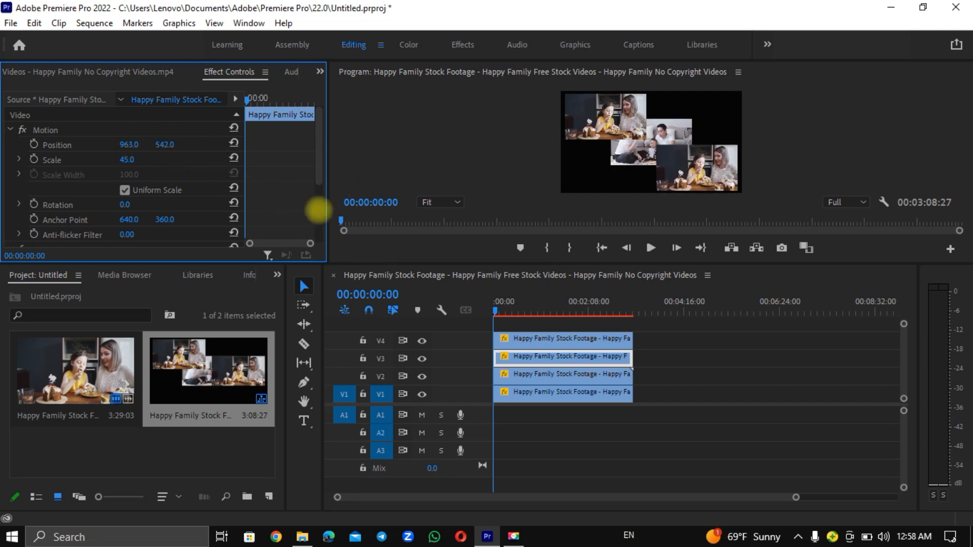
- Reposition the V2 clip into the lower-left corner of the video frame, at Position about 332, 537
{"action": "left_click", "coordinate": [531, 375]}
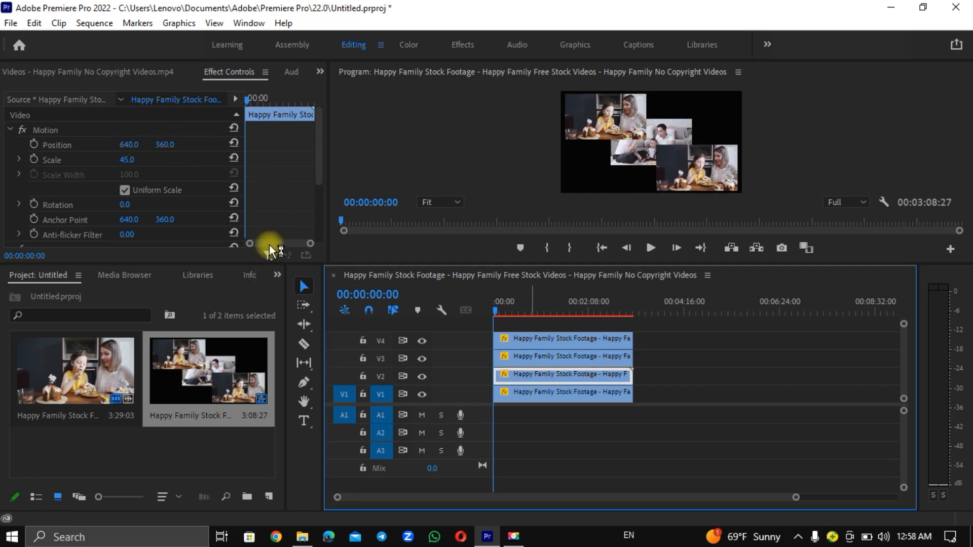
{"action": "left_click_drag", "start_coordinate": [130, 146], "coordinate": [32, 196]}
{"action": "left_click", "coordinate": [163, 145]}
{"action": "left_click_drag", "start_coordinate": [164, 144], "coordinate": [289, 162]}
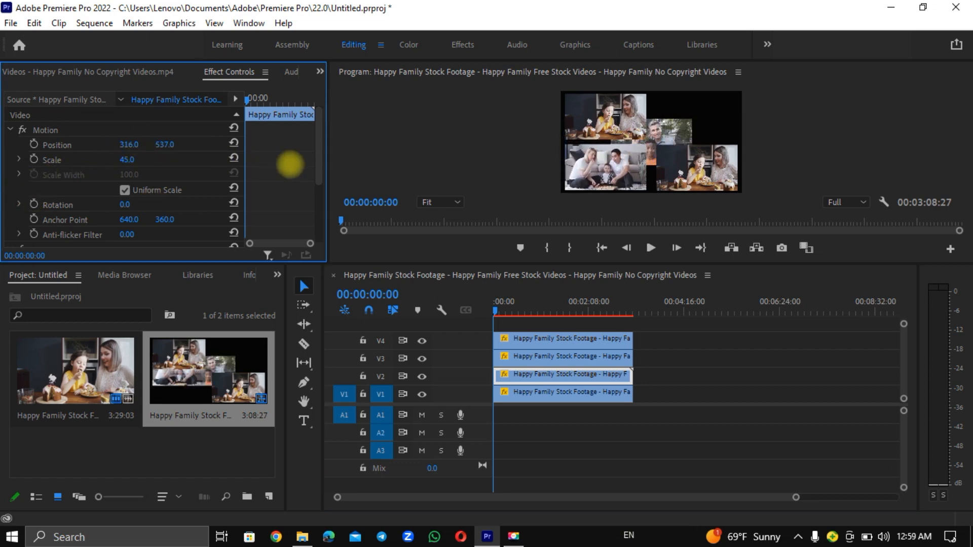
{"action": "left_click_drag", "start_coordinate": [130, 145], "coordinate": [136, 144]}
- Align the V4 clip horizontally with the clip below it and move the V1 clip into the upper-right corner, at Position about 964, 196
{"action": "left_click", "coordinate": [519, 356]}
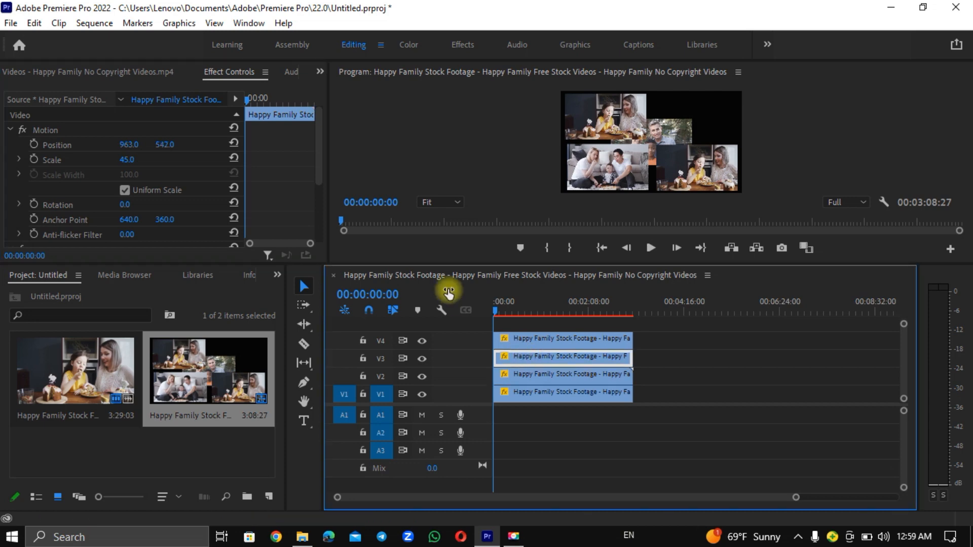
{"action": "left_click", "coordinate": [517, 339]}
{"action": "left_click_drag", "start_coordinate": [129, 145], "coordinate": [360, 97]}
{"action": "left_click", "coordinate": [536, 392]}
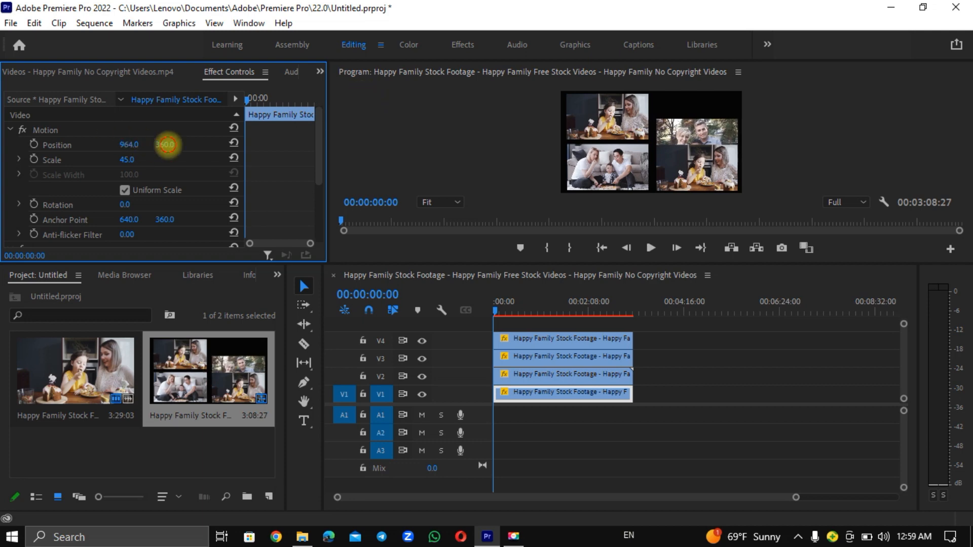
{"action": "left_click_drag", "start_coordinate": [167, 145], "coordinate": [51, 153]}
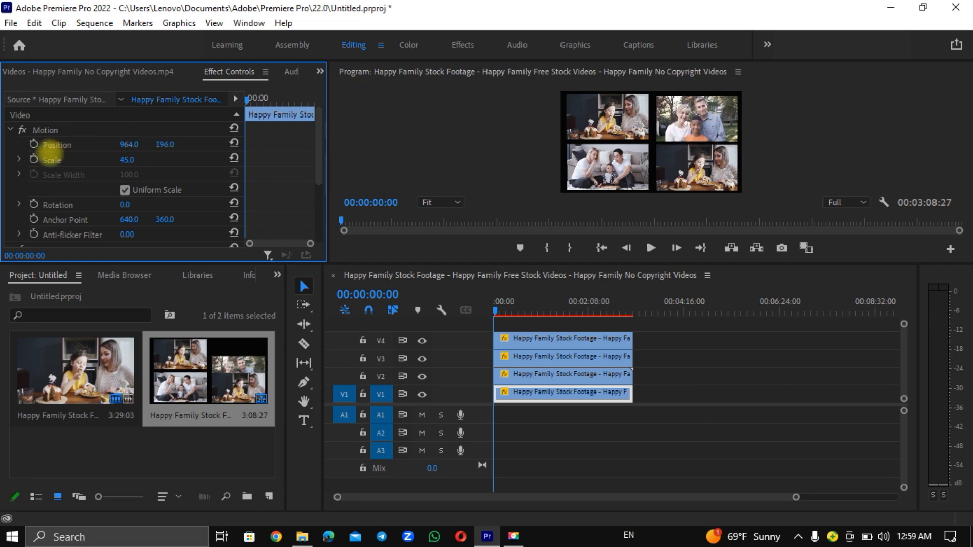
- Inspect the four-clip layout in an enlarged program view, then restore the normal workspace
{"action": "left_click", "coordinate": [527, 141]}
{"action": "key", "text": "grave"}
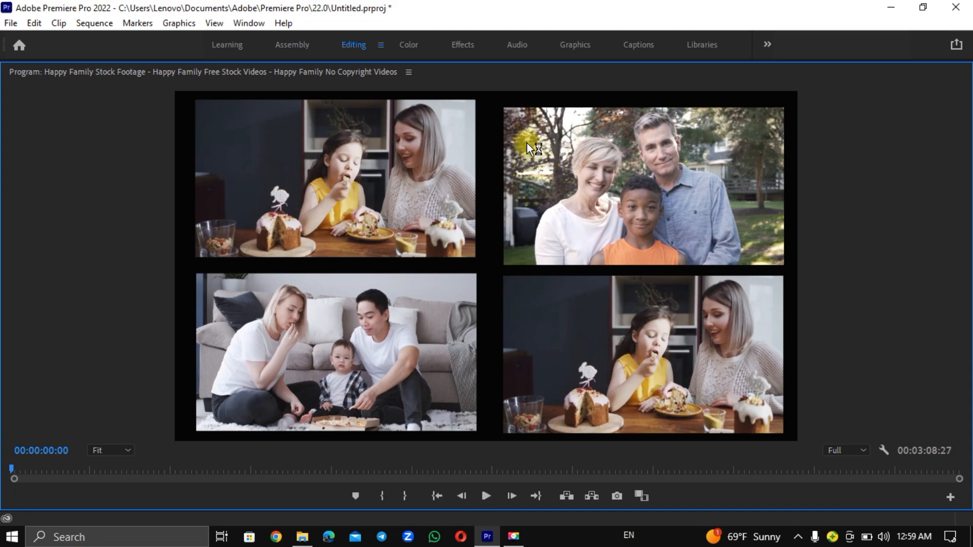
{"action": "key", "text": "grave"}
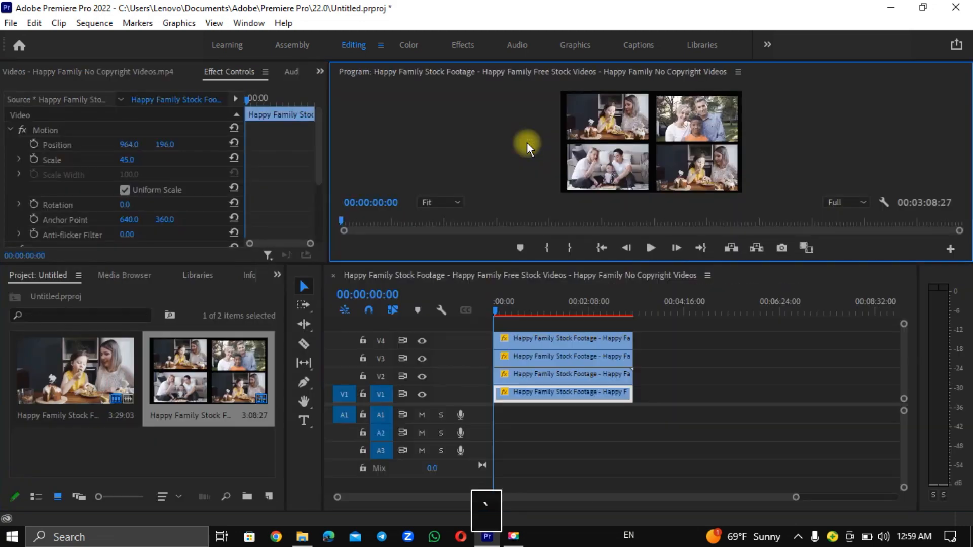
{"action": "left_click", "coordinate": [491, 311]}
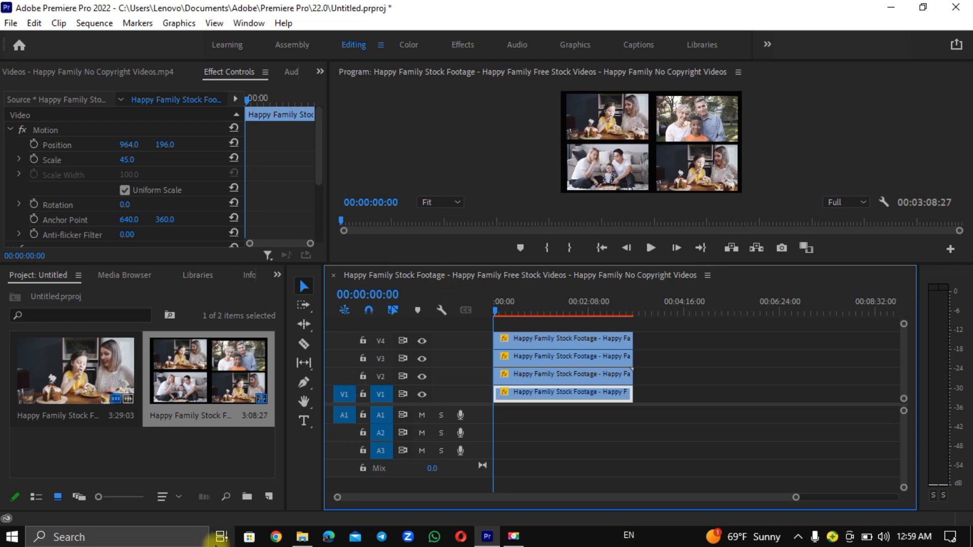
- Create a teal color matte at 1280 x 720 and 29.97 fps, keeping the name Color Matte
{"action": "left_click", "coordinate": [271, 495]}
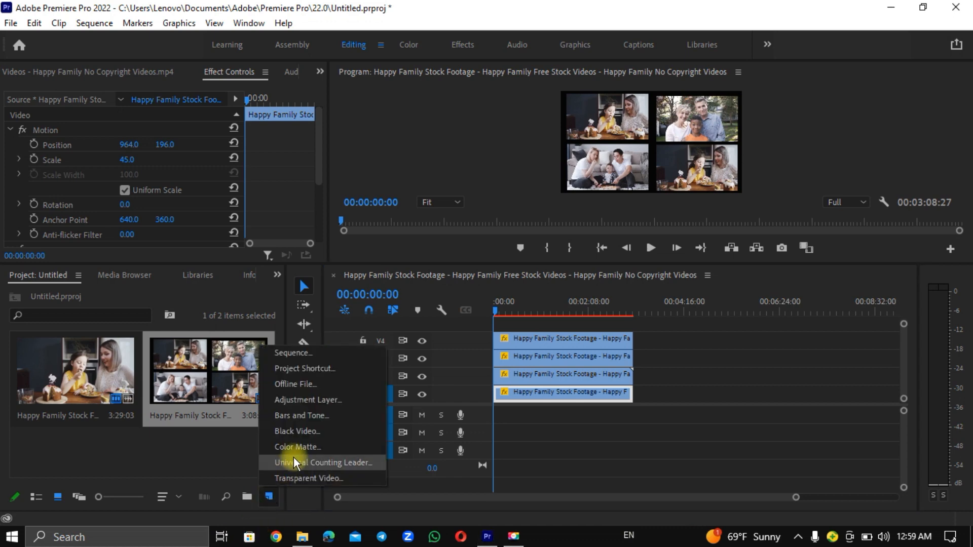
{"action": "left_click", "coordinate": [312, 446]}
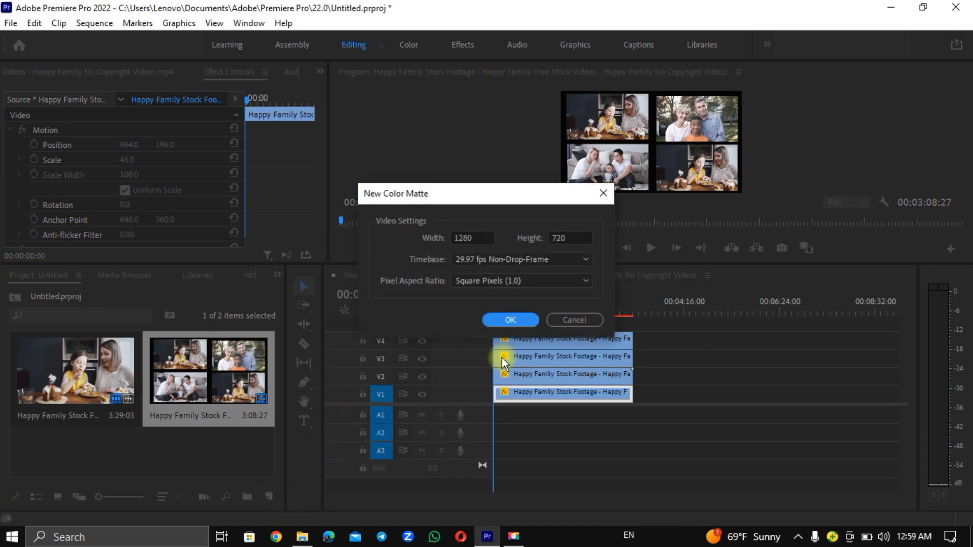
{"action": "left_click", "coordinate": [515, 319]}
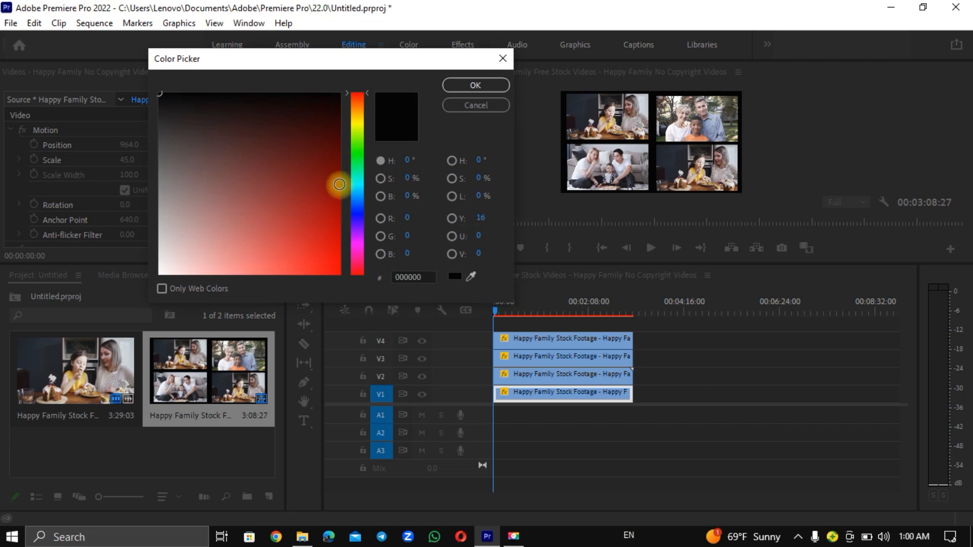
{"action": "left_click_drag", "start_coordinate": [357, 223], "coordinate": [358, 247]}
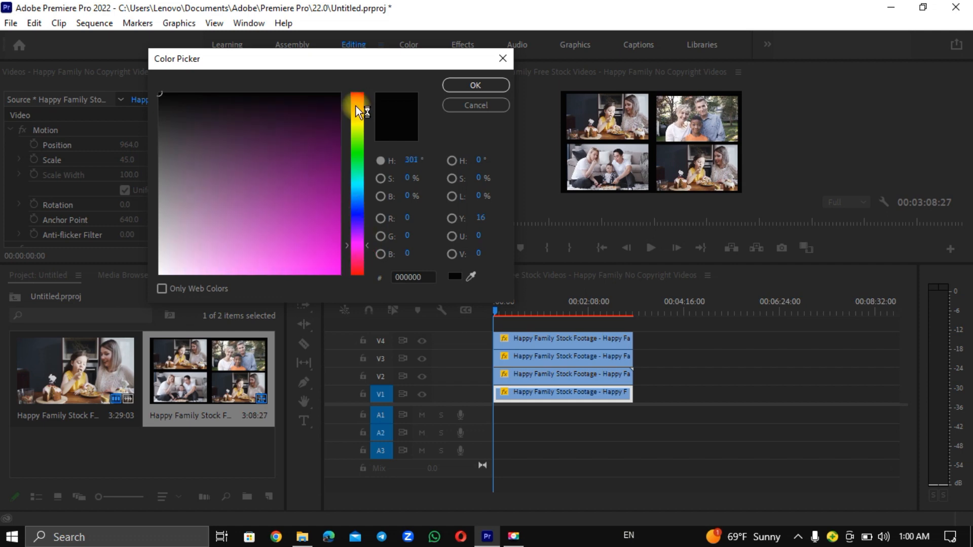
{"action": "left_click_drag", "start_coordinate": [355, 111], "coordinate": [358, 124]}
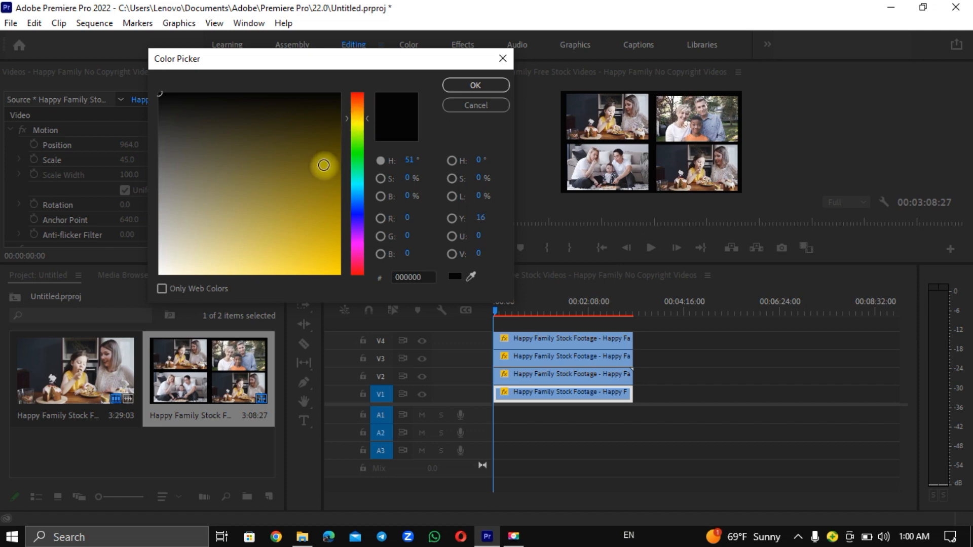
{"action": "left_click", "coordinate": [360, 185]}
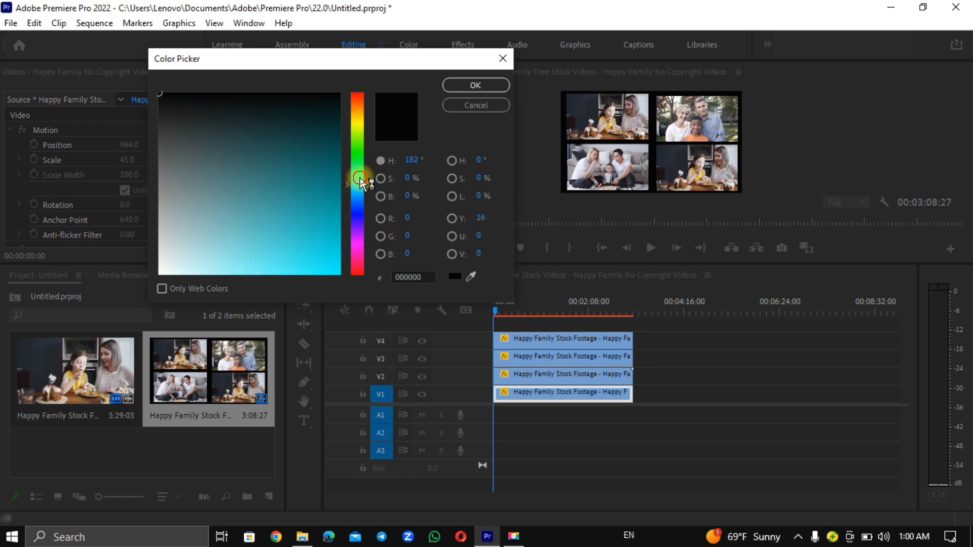
{"action": "left_click", "coordinate": [298, 230]}
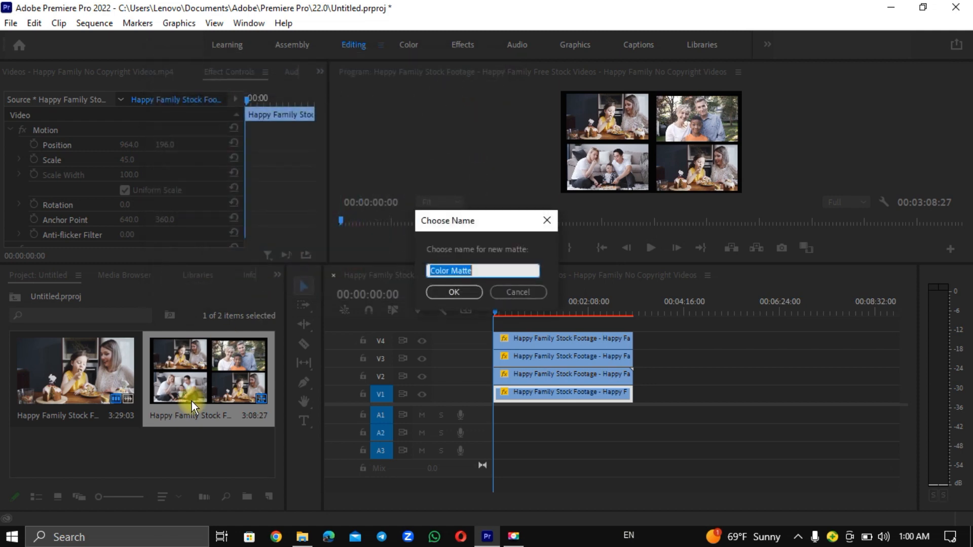
{"action": "left_click", "coordinate": [443, 290]}
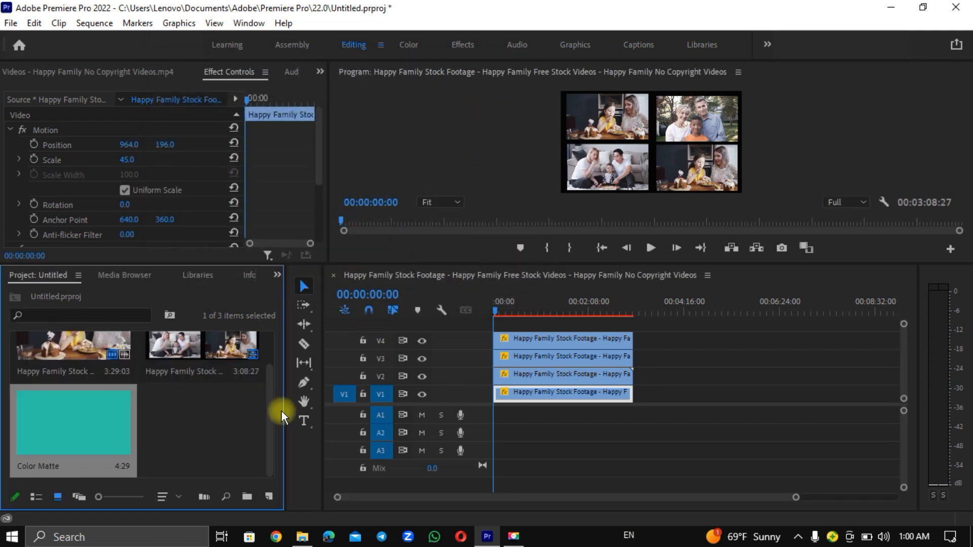
- Move the four clips up one track and place the Color Matte on V1, extended to the full length of the clips
{"action": "left_click_drag", "start_coordinate": [562, 418], "coordinate": [534, 325]}
{"action": "left_click_drag", "start_coordinate": [125, 450], "coordinate": [641, 391]}
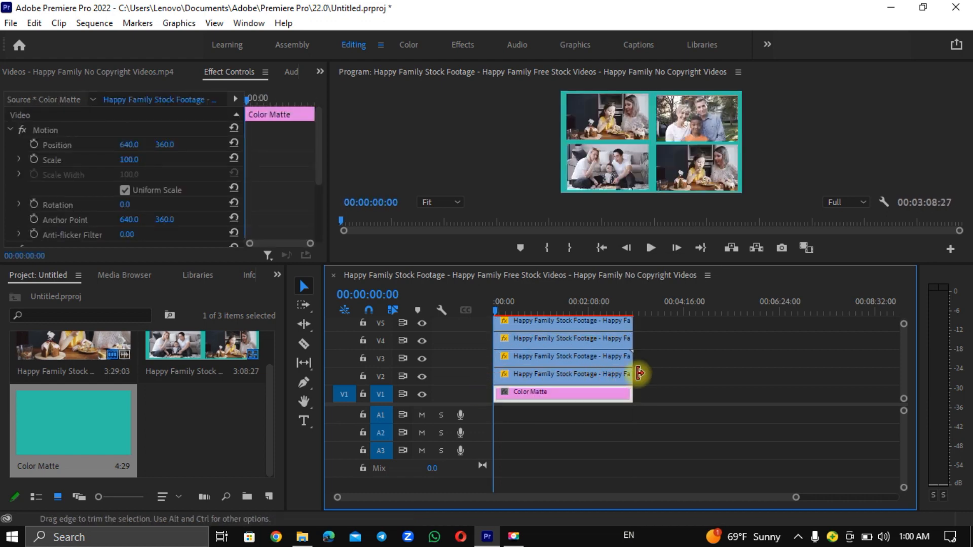
- Play about two seconds of the split screen with its teal background in an enlarged program view
{"action": "left_click", "coordinate": [513, 155]}
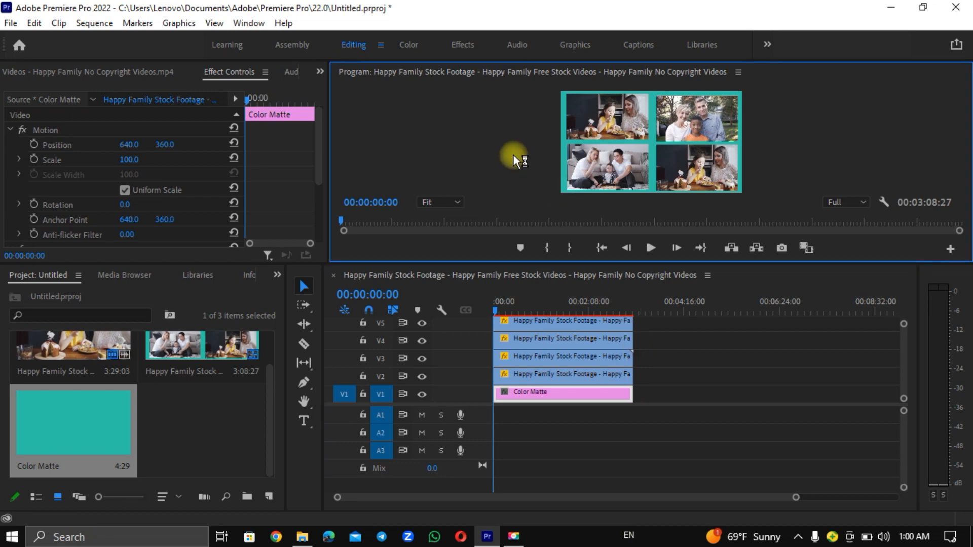
{"action": "key", "text": "grave"}
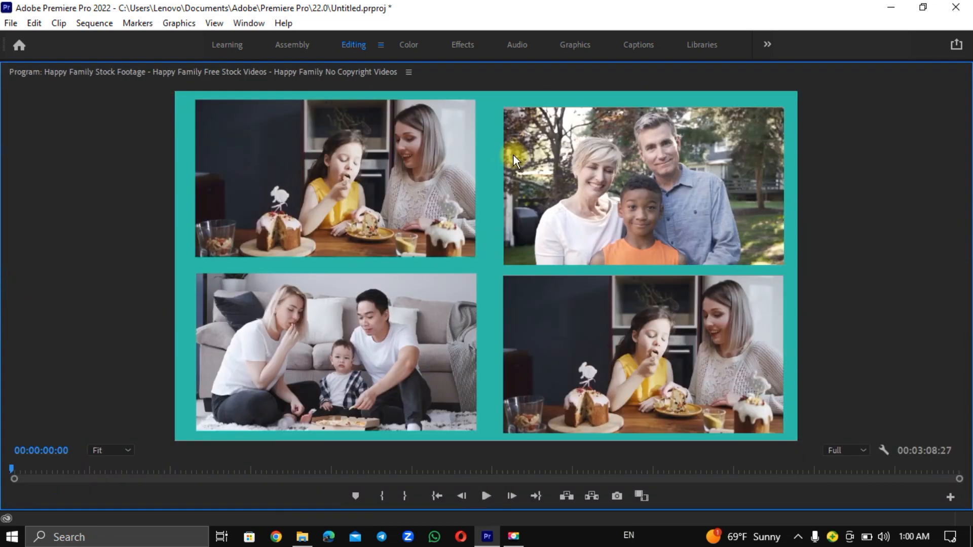
{"action": "key", "text": "space"}
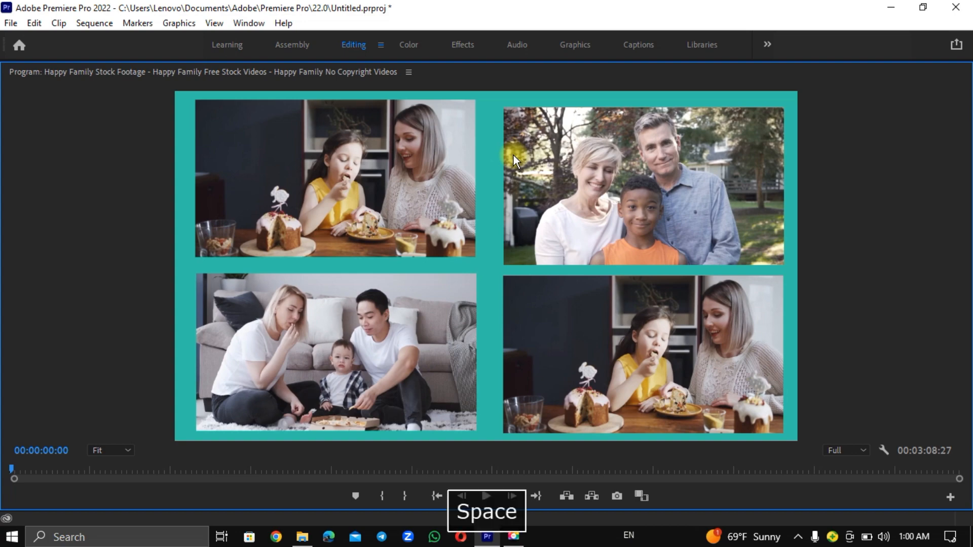
{"action": "key", "text": "space"}
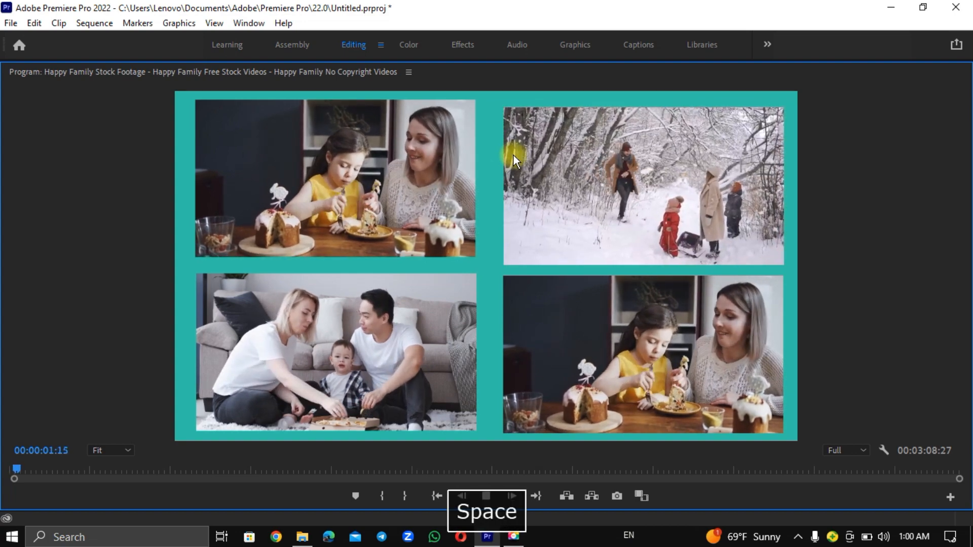
{"action": "key", "text": "grave"}
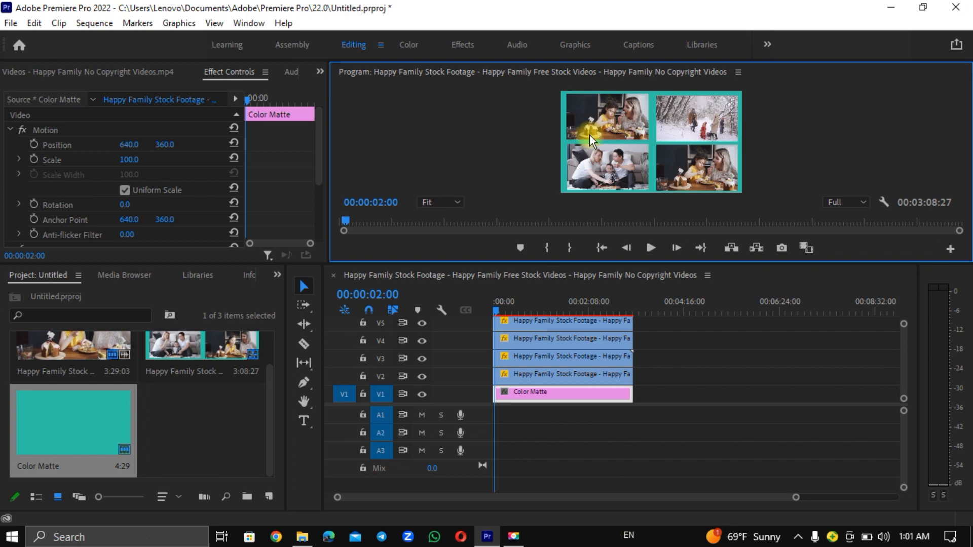
- Search the effects for "monoch" and apply the Monochrome Faded Lumetri preset to the clip on track V5
{"action": "left_click", "coordinate": [277, 275]}
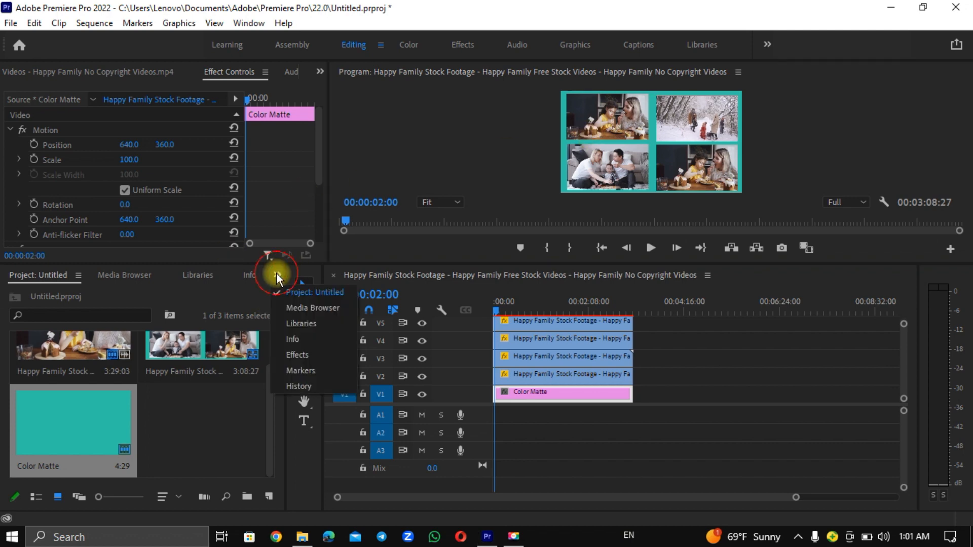
{"action": "left_click", "coordinate": [299, 356]}
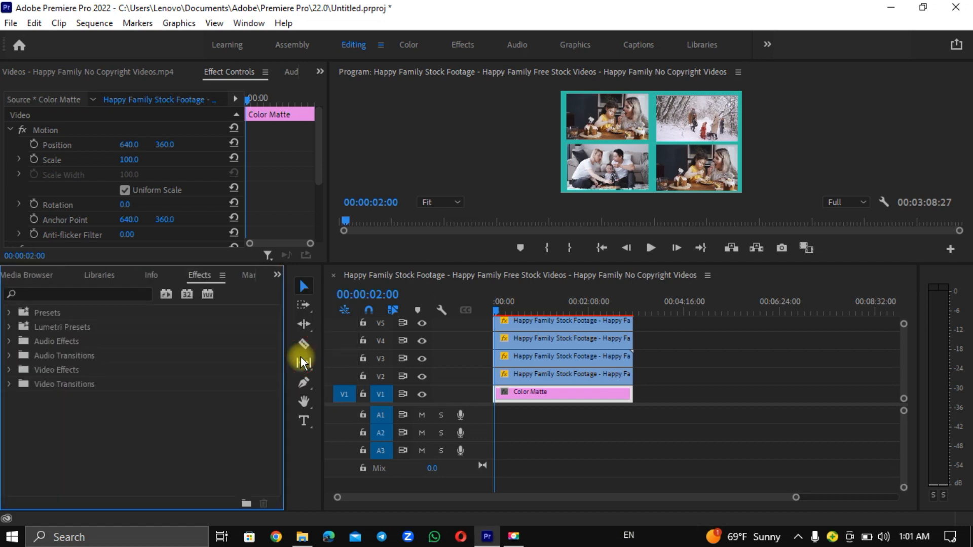
{"action": "left_click", "coordinate": [70, 294]}
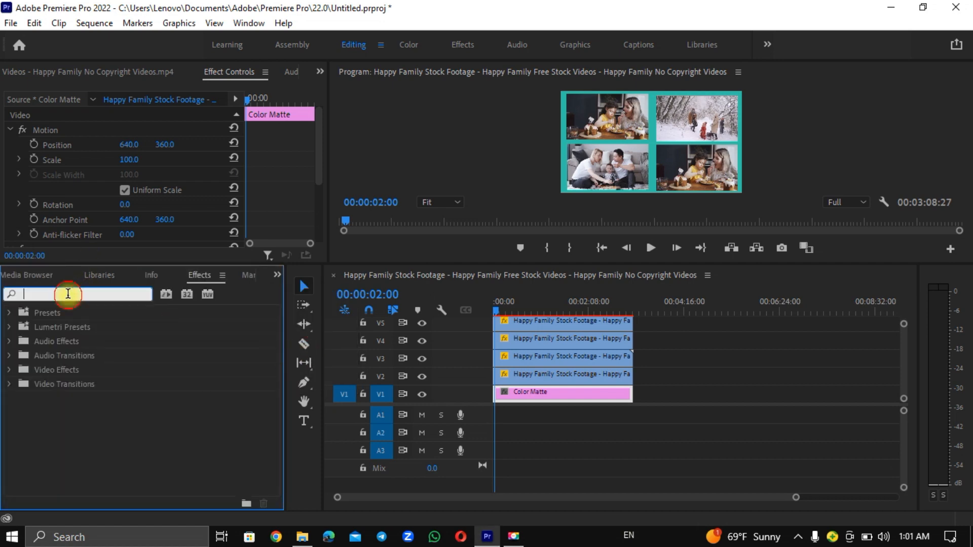
{"action": "type", "text": "monoch"}
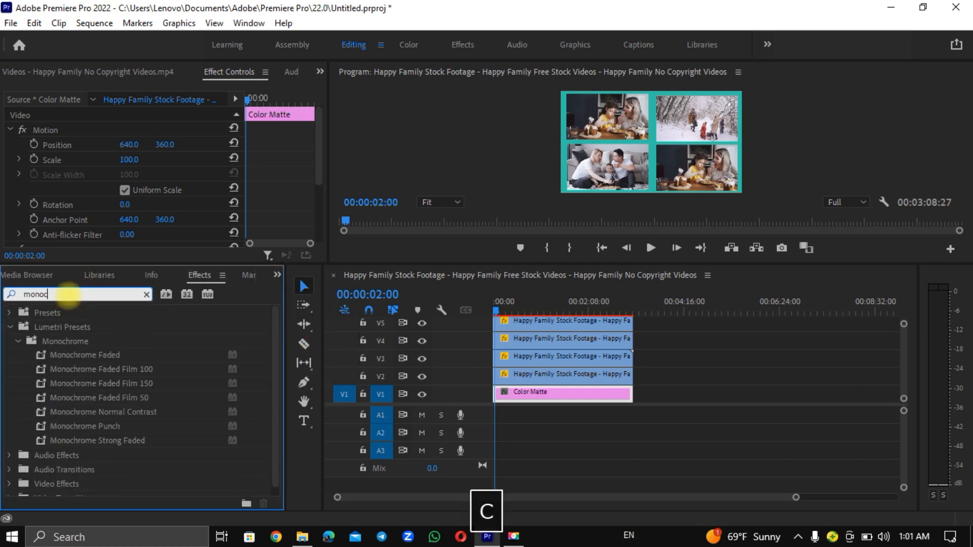
{"action": "left_click", "coordinate": [107, 354]}
{"action": "left_click_drag", "start_coordinate": [107, 354], "coordinate": [560, 328]}
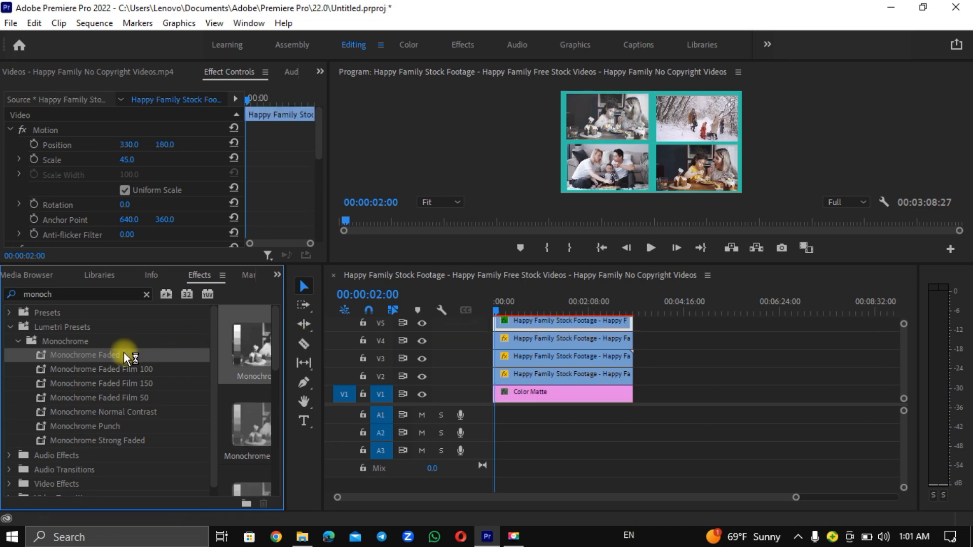
- Apply the Monochrome Faded preset to the clips on tracks V4, V3 and V2
{"action": "left_click_drag", "start_coordinate": [130, 355], "coordinate": [554, 347]}
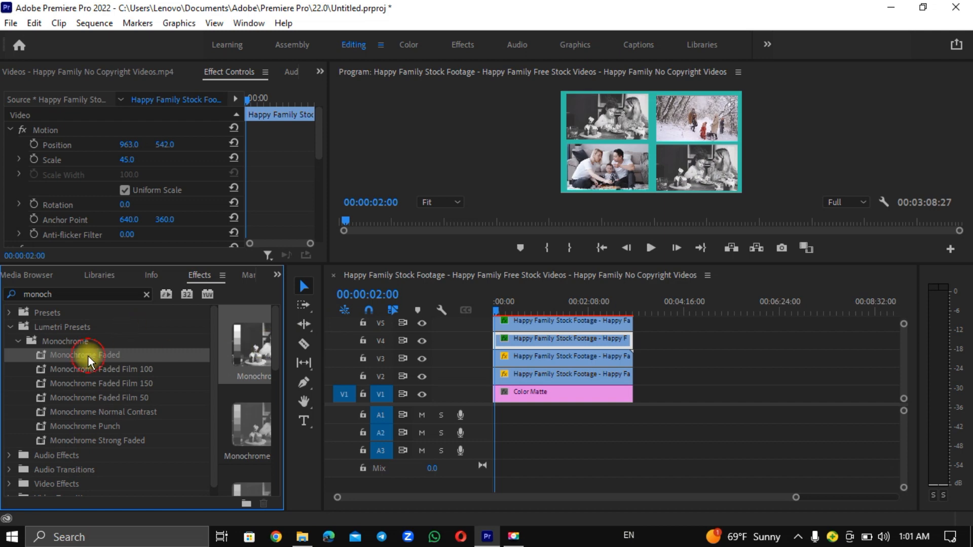
{"action": "left_click_drag", "start_coordinate": [87, 357], "coordinate": [550, 357]}
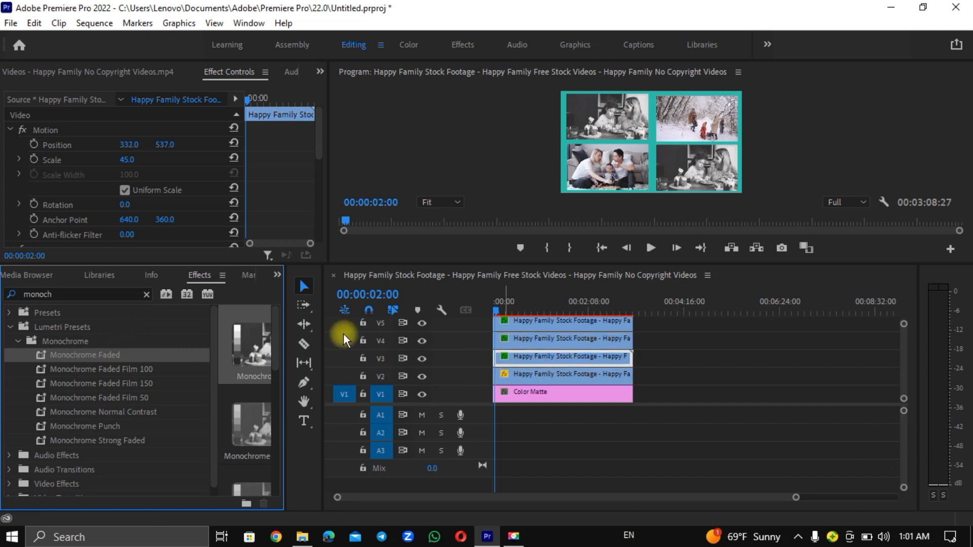
{"action": "left_click_drag", "start_coordinate": [90, 352], "coordinate": [532, 376]}
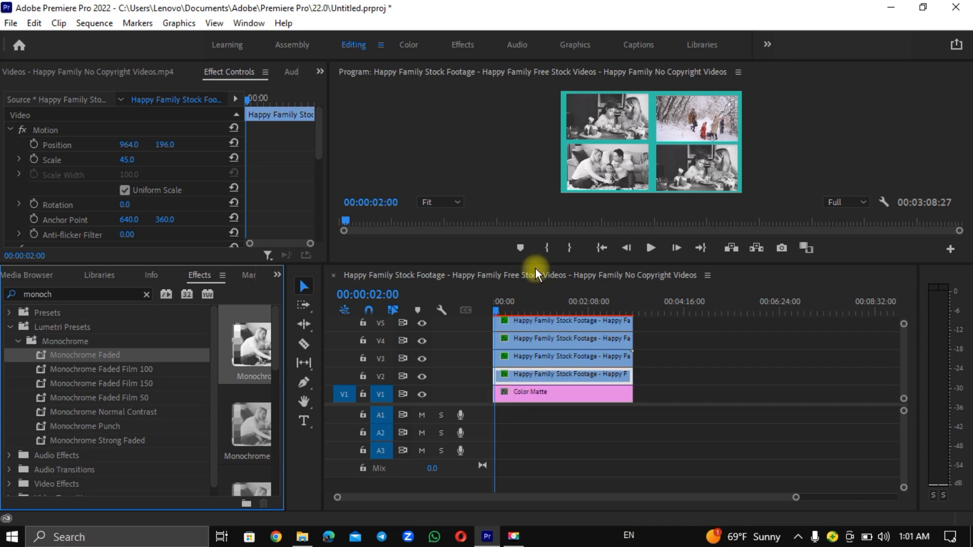
- Play the finished monochrome split screen from the start of the sequence in an enlarged program view
{"action": "left_click", "coordinate": [485, 108]}
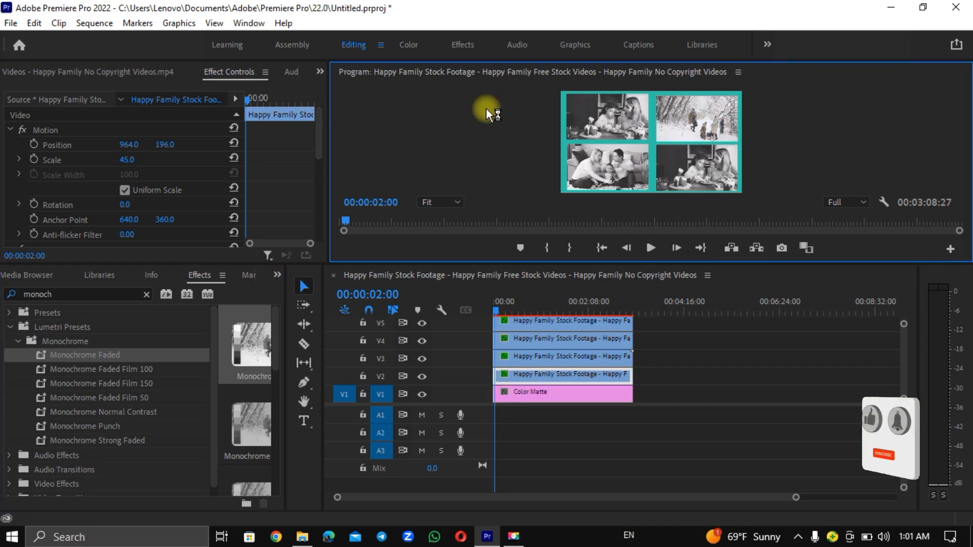
{"action": "left_click", "coordinate": [348, 219]}
{"action": "left_click_drag", "start_coordinate": [320, 220], "coordinate": [305, 225]}
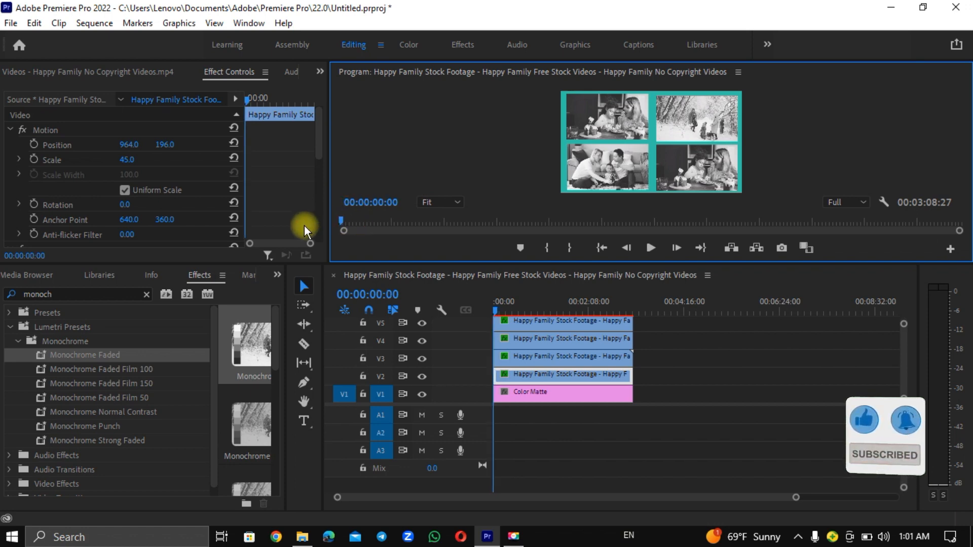
{"action": "key", "text": "grave"}
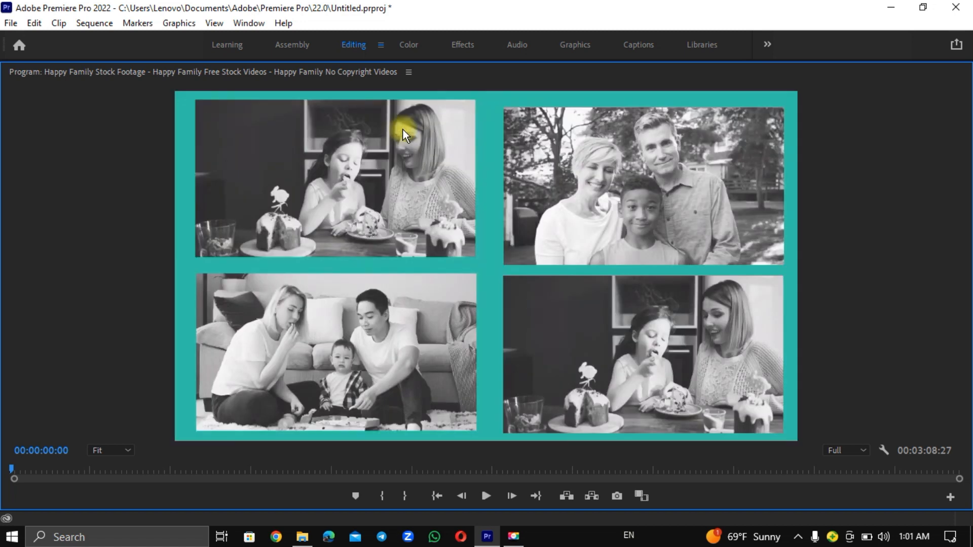
{"action": "key", "text": "space"}
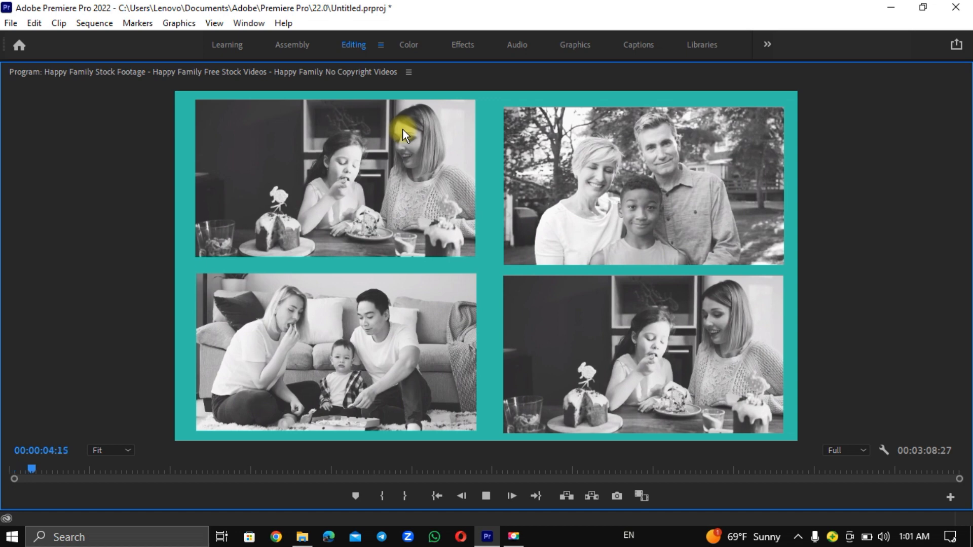
{"action": "key", "text": "space"}
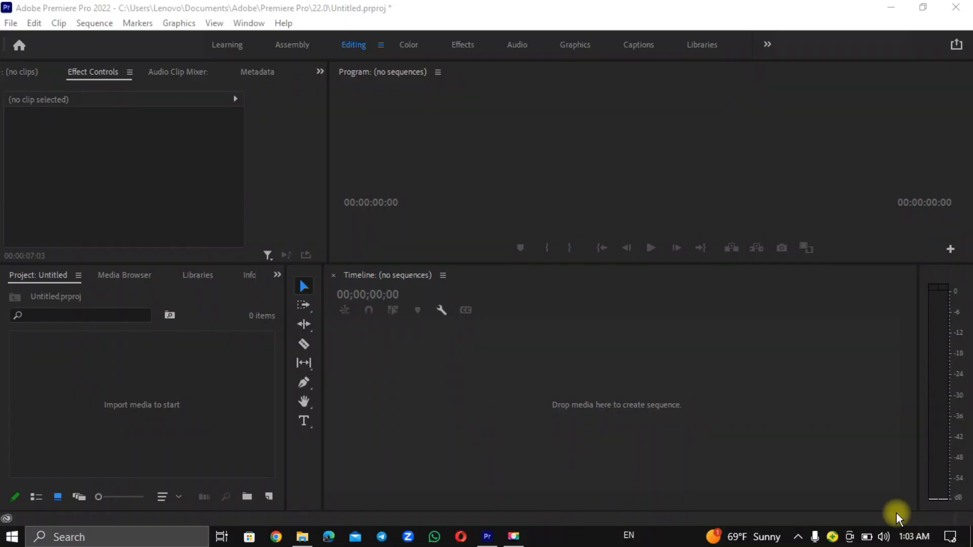
- Import the "Sad Person HD Stock Video _ Crying People" file from the Videos folder into the empty project
{"action": "mouse_move", "coordinate": [302, 535]}
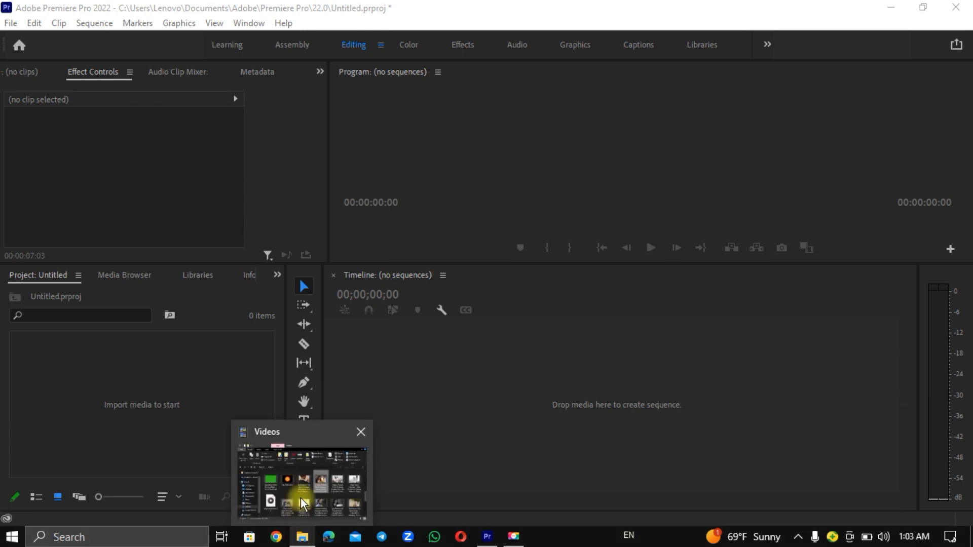
{"action": "left_click", "coordinate": [300, 498]}
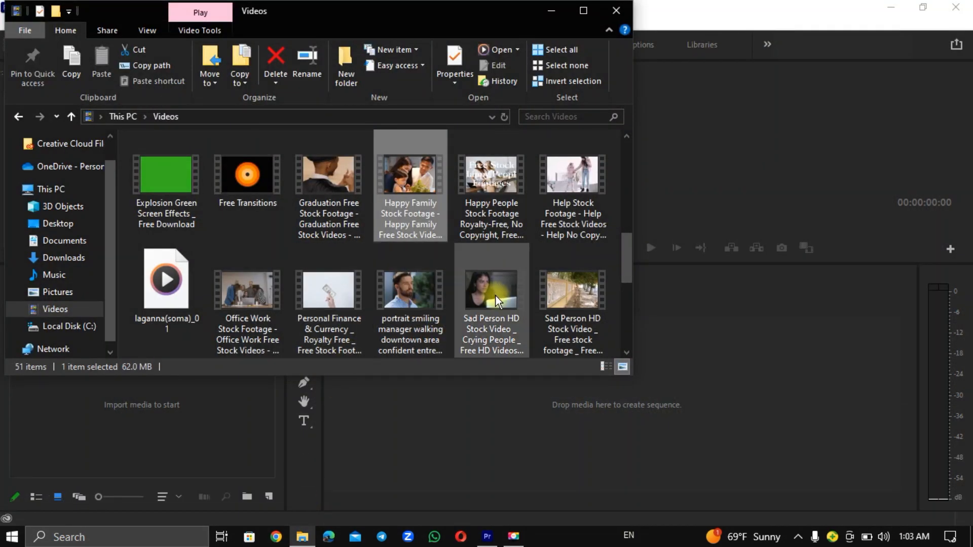
{"action": "left_click", "coordinate": [569, 181]}
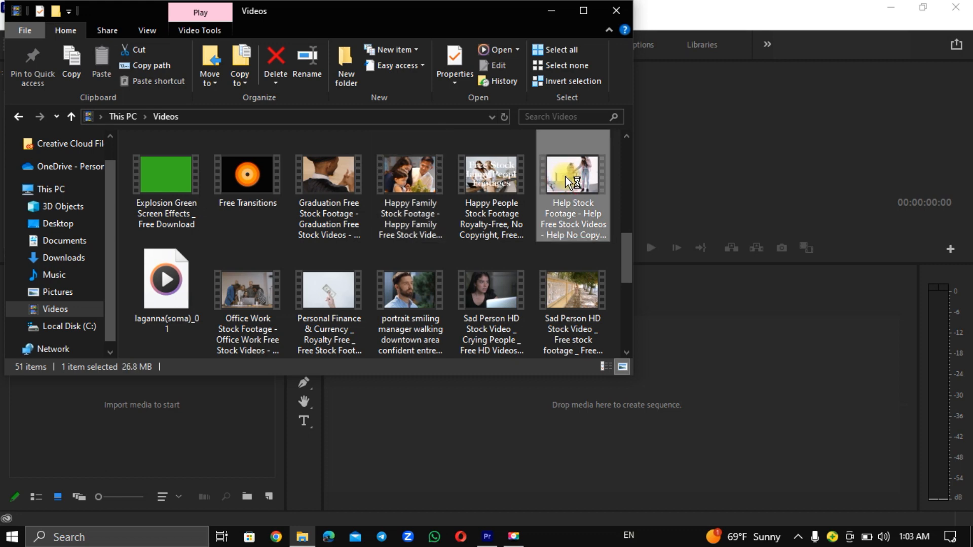
{"action": "left_click", "coordinate": [348, 187]}
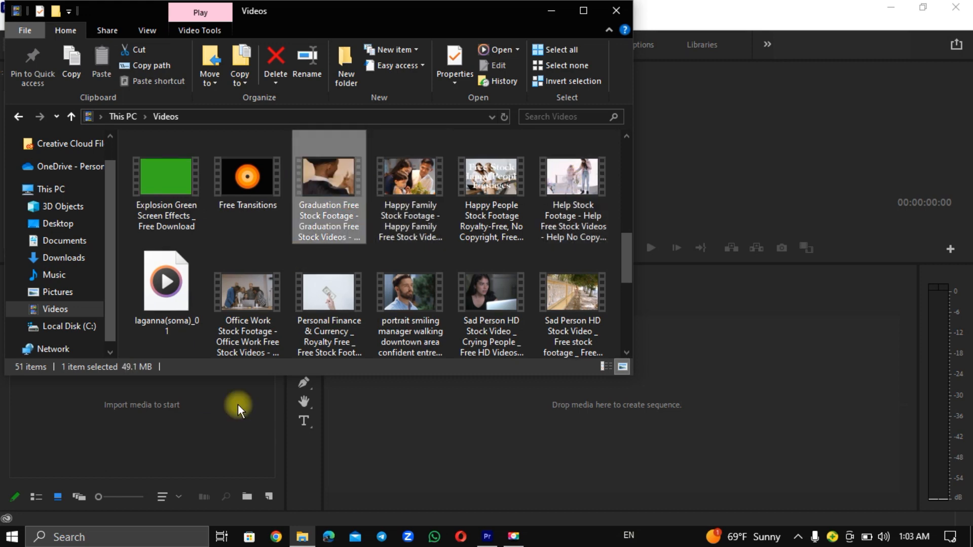
{"action": "left_click_drag", "start_coordinate": [238, 403], "coordinate": [145, 455]}
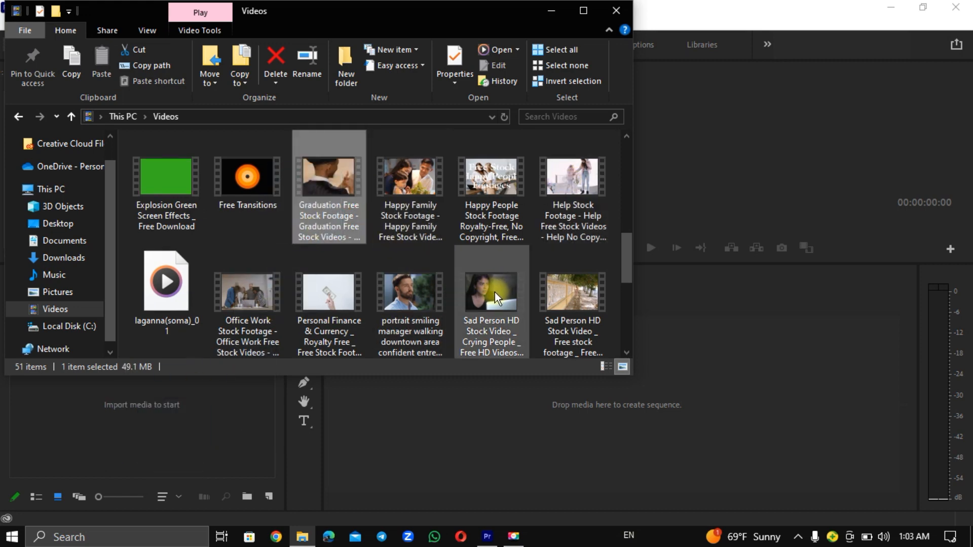
{"action": "left_click_drag", "start_coordinate": [495, 292], "coordinate": [119, 467]}
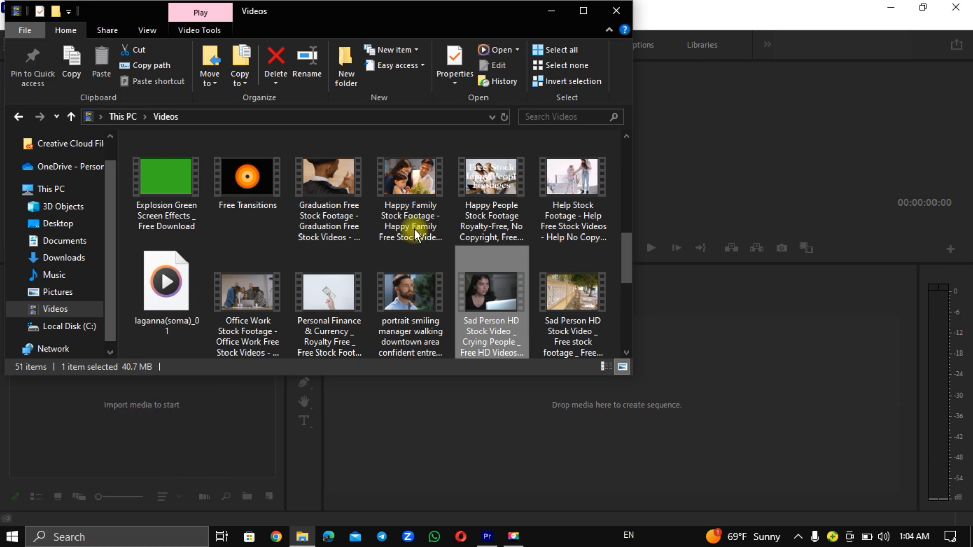
{"action": "left_click", "coordinate": [546, 11]}
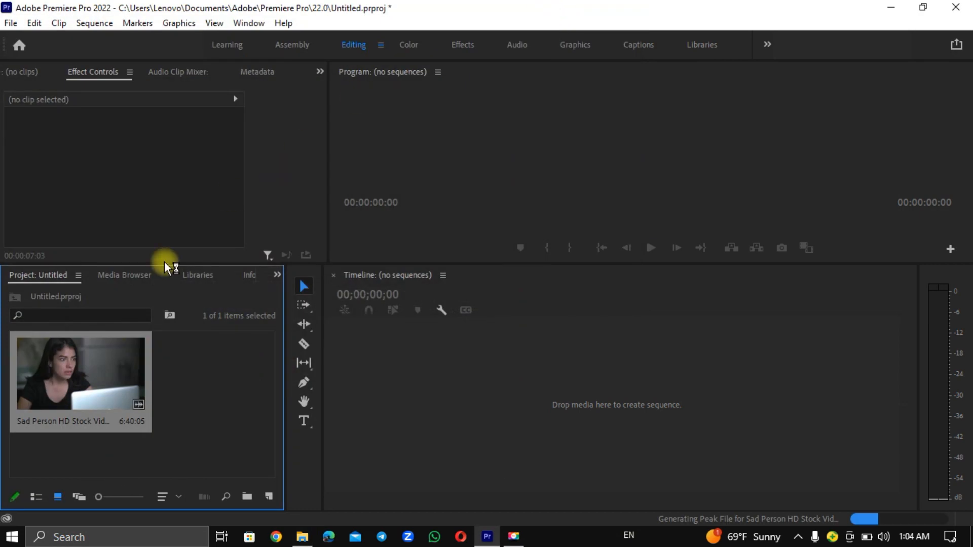
- Mark the source clip's in point at 00:03:58:18 and place its video without audio on track V1 of a new sequence
{"action": "double_click", "coordinate": [77, 369]}
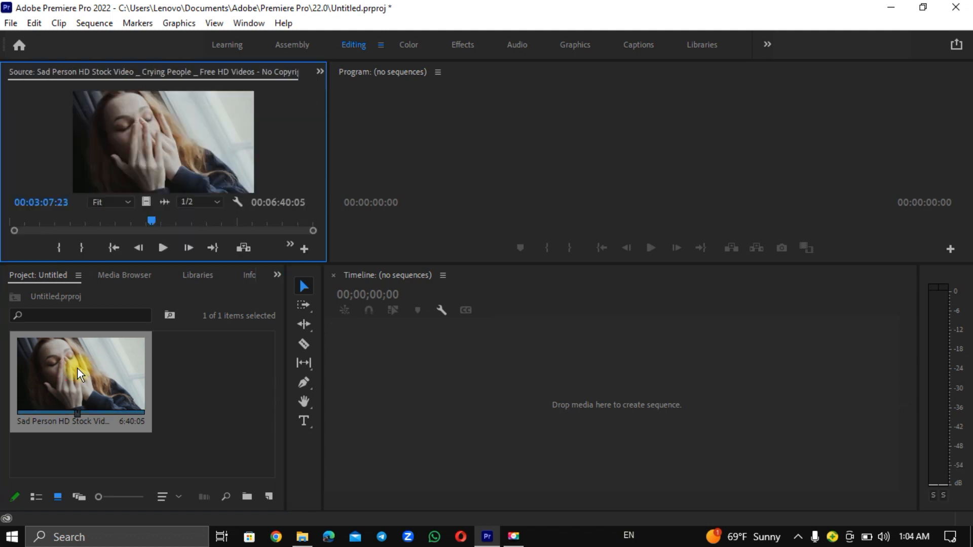
{"action": "left_click", "coordinate": [74, 225]}
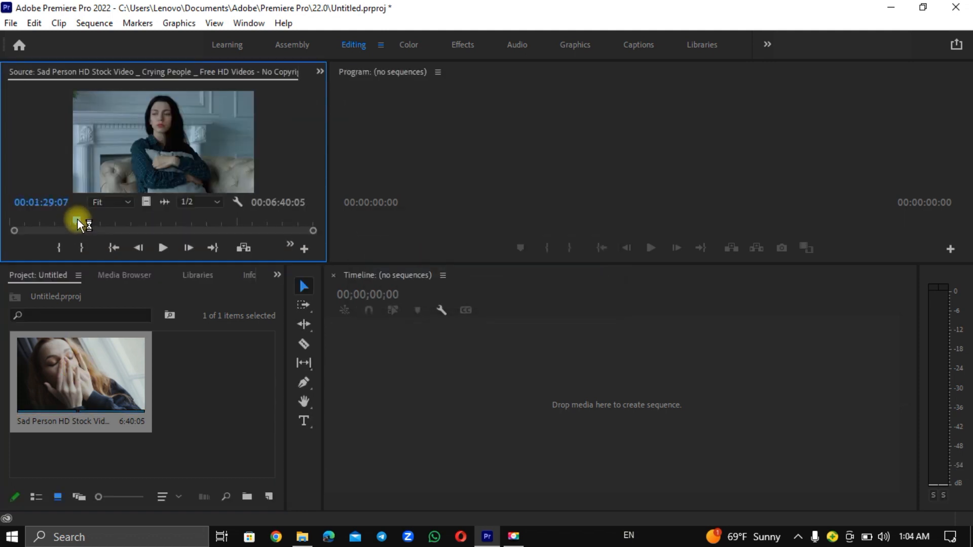
{"action": "key", "text": "i"}
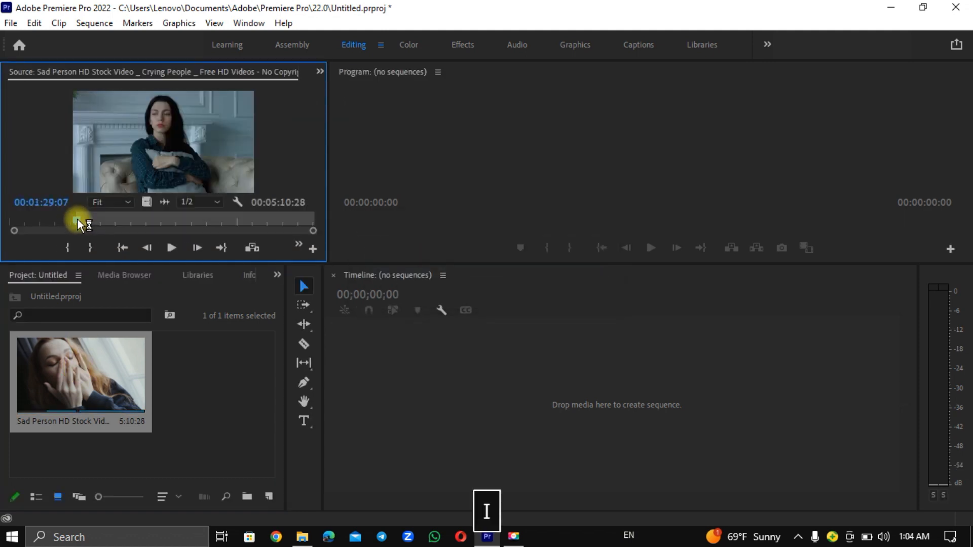
{"action": "left_click", "coordinate": [130, 224]}
{"action": "left_click_drag", "start_coordinate": [132, 222], "coordinate": [209, 229]}
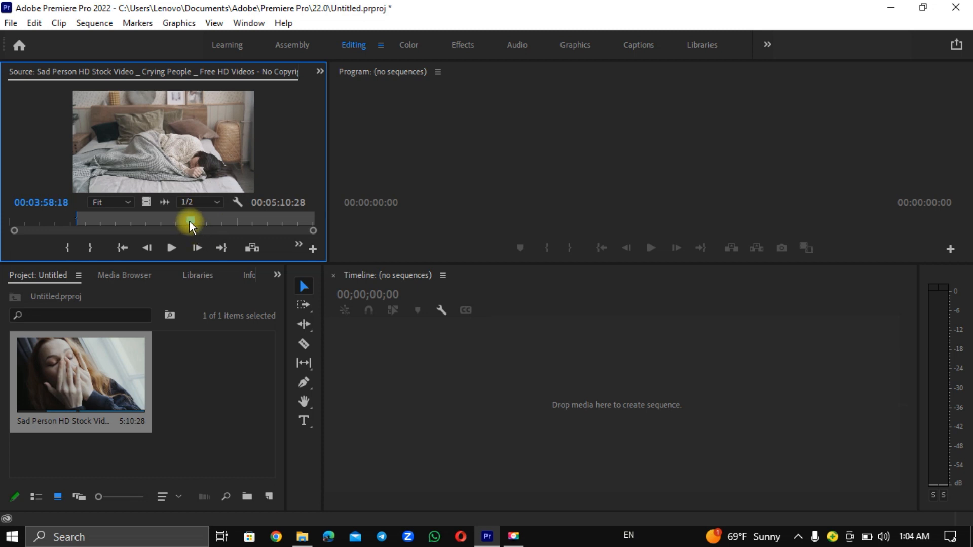
{"action": "key", "text": "o"}
{"action": "left_click_drag", "start_coordinate": [146, 203], "coordinate": [358, 387]}
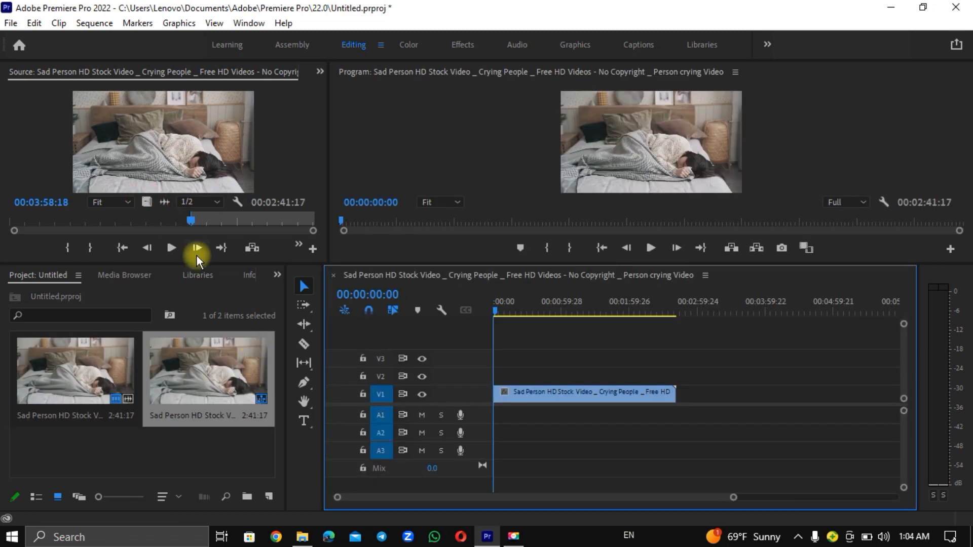
- Add the source video without audio from 00:00:50:22 to the start of track V2 and trim its end to match the V1 clip
{"action": "left_click", "coordinate": [207, 222]}
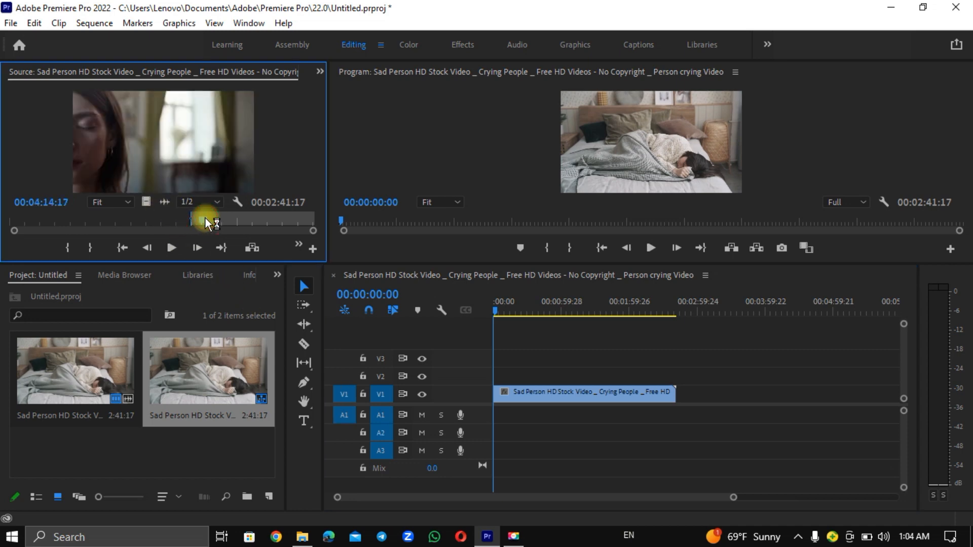
{"action": "left_click_drag", "start_coordinate": [215, 219], "coordinate": [69, 221]}
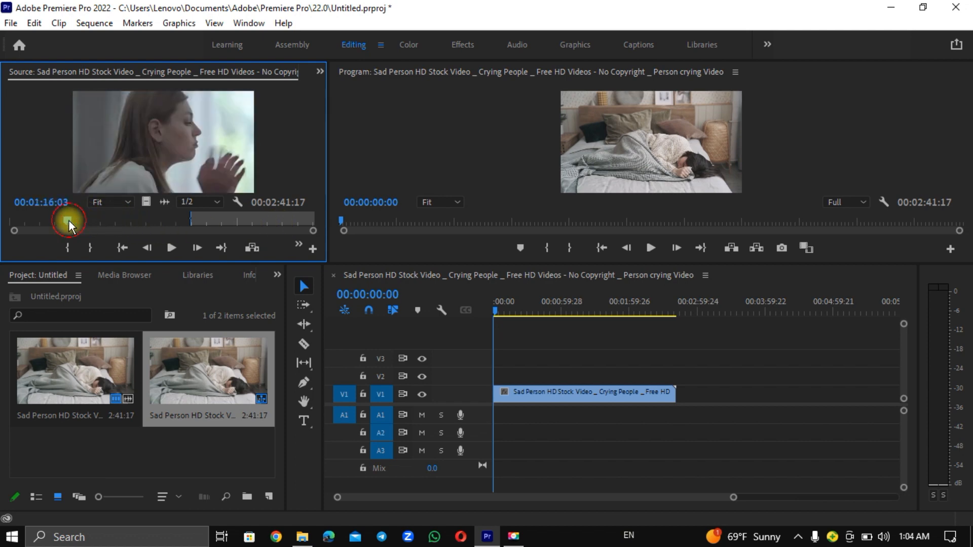
{"action": "left_click", "coordinate": [52, 223]}
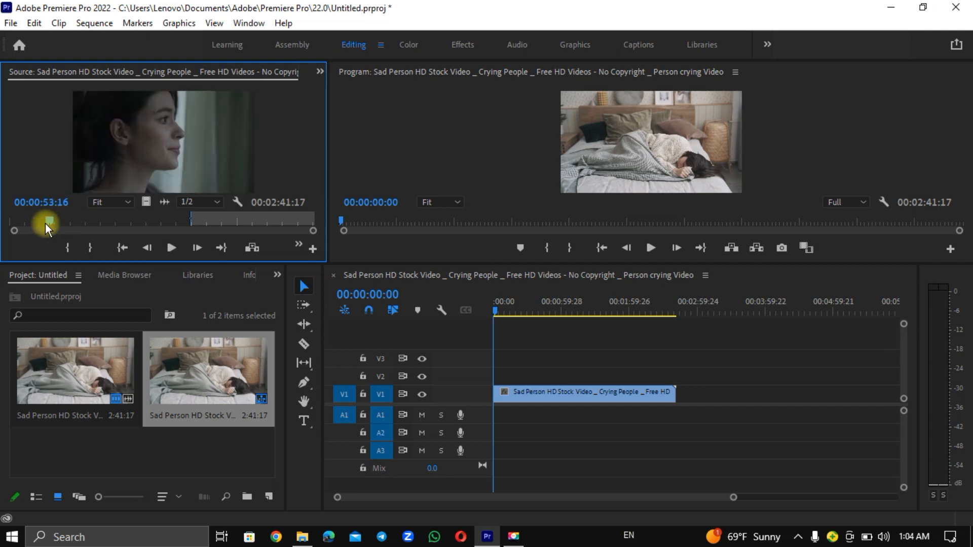
{"action": "left_click", "coordinate": [41, 223]}
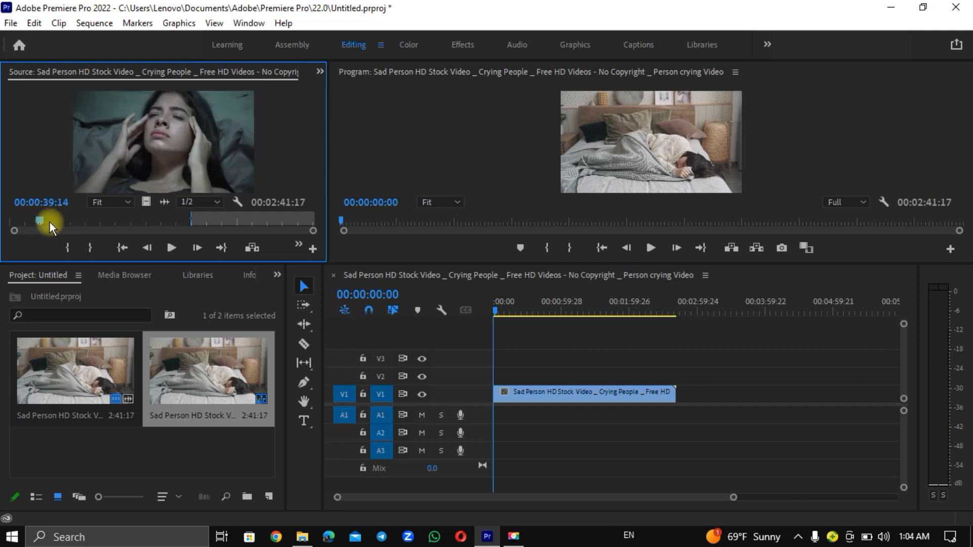
{"action": "left_click", "coordinate": [50, 223]}
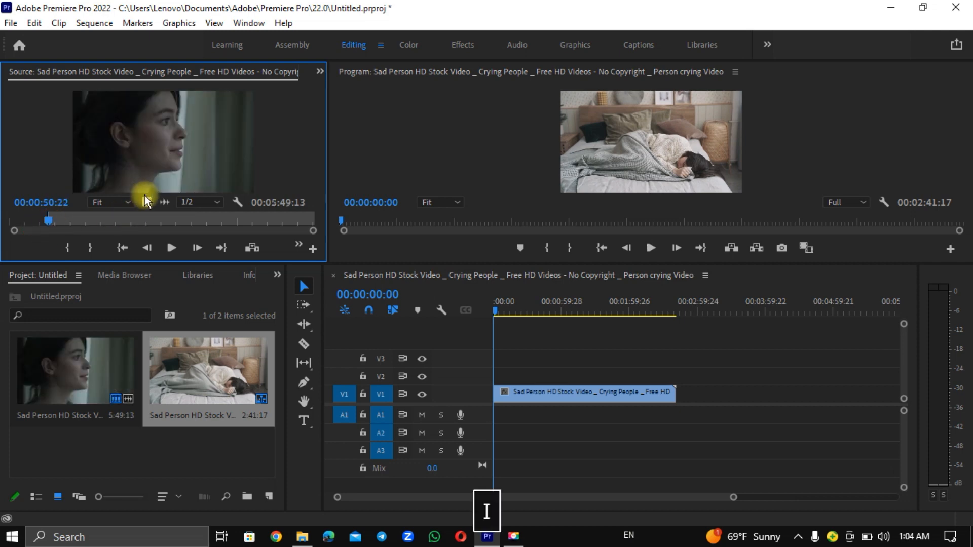
{"action": "left_click_drag", "start_coordinate": [145, 199], "coordinate": [495, 384]}
{"action": "left_click_drag", "start_coordinate": [890, 372], "coordinate": [678, 403]}
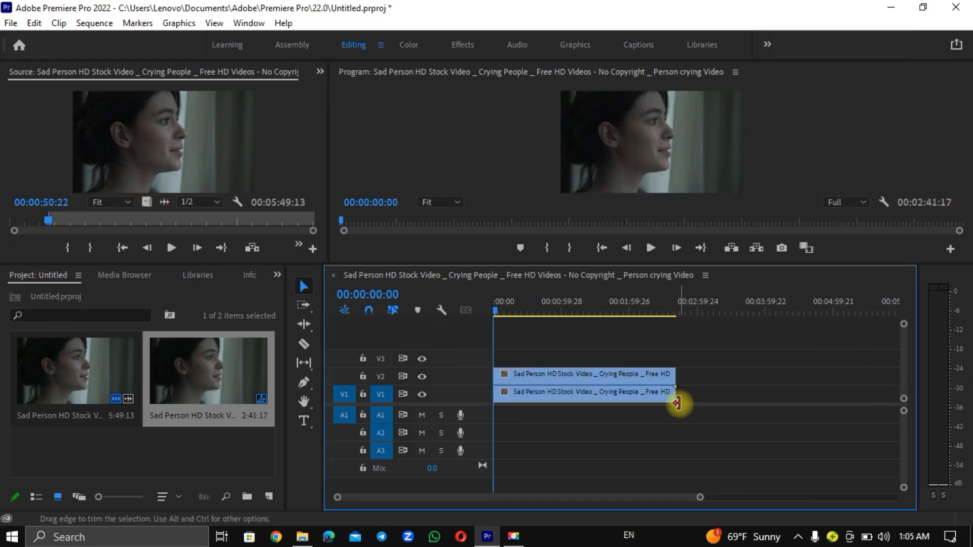
- Set the opacity of the clip on track V2 to 50%
{"action": "left_click", "coordinate": [597, 376]}
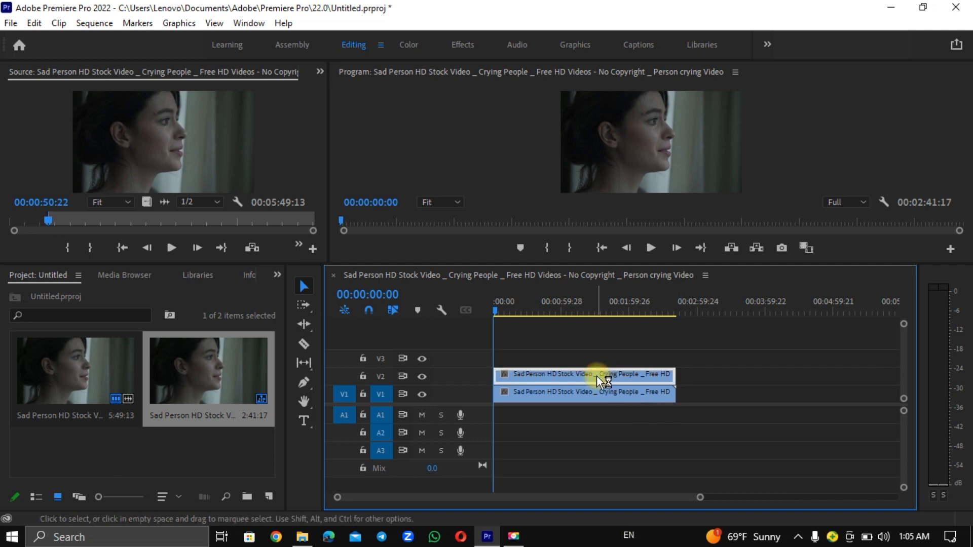
{"action": "left_click", "coordinate": [320, 68]}
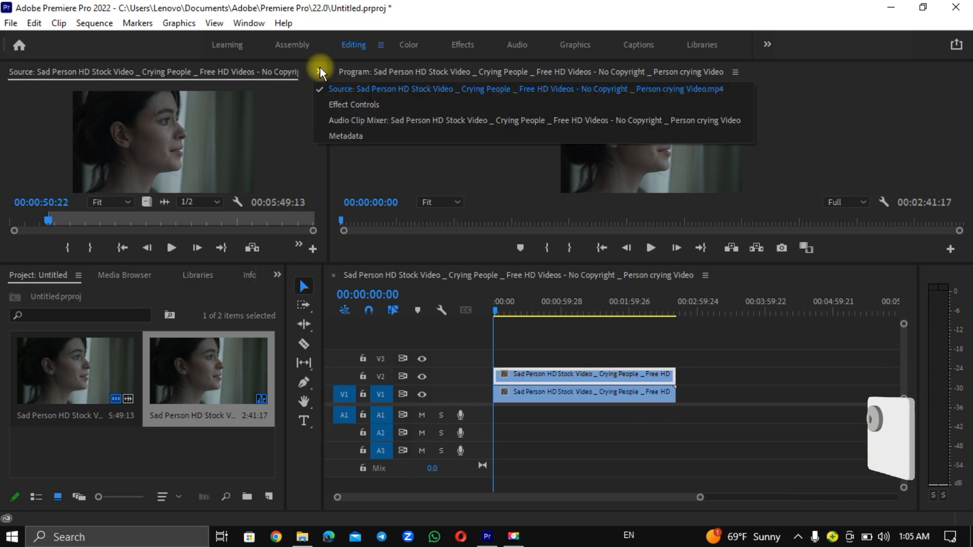
{"action": "left_click", "coordinate": [338, 104]}
{"action": "left_click", "coordinate": [531, 376]}
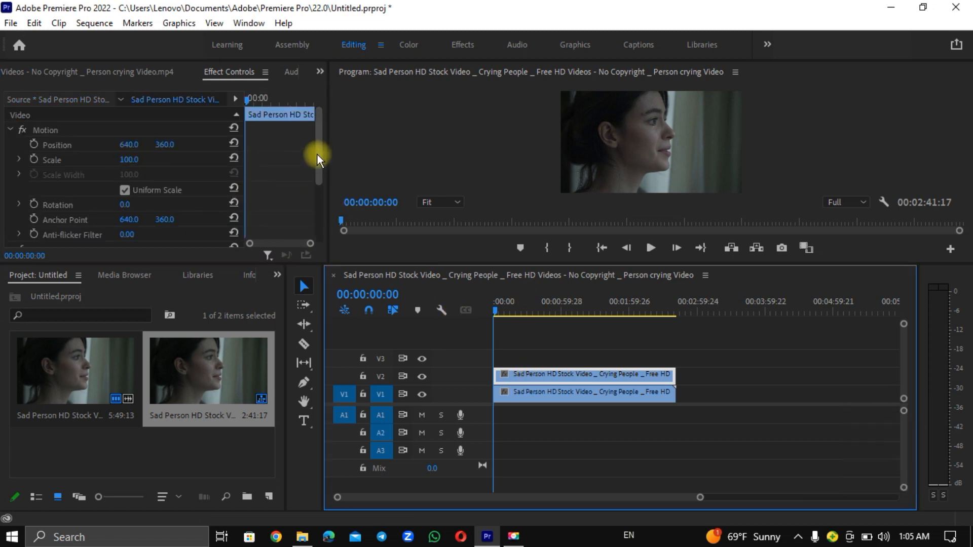
{"action": "left_click_drag", "start_coordinate": [317, 154], "coordinate": [269, 193]}
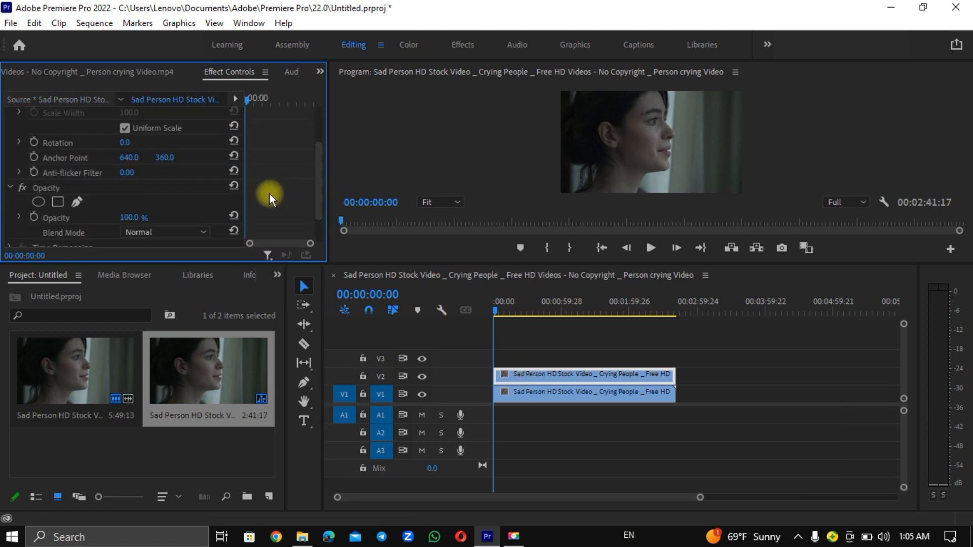
{"action": "left_click", "coordinate": [128, 217]}
{"action": "type", "text": "50"}
{"action": "key", "text": "Return"}
- Play the blended overlay of both clips from the start of the sequence in an enlarged program view
{"action": "left_click", "coordinate": [492, 312]}
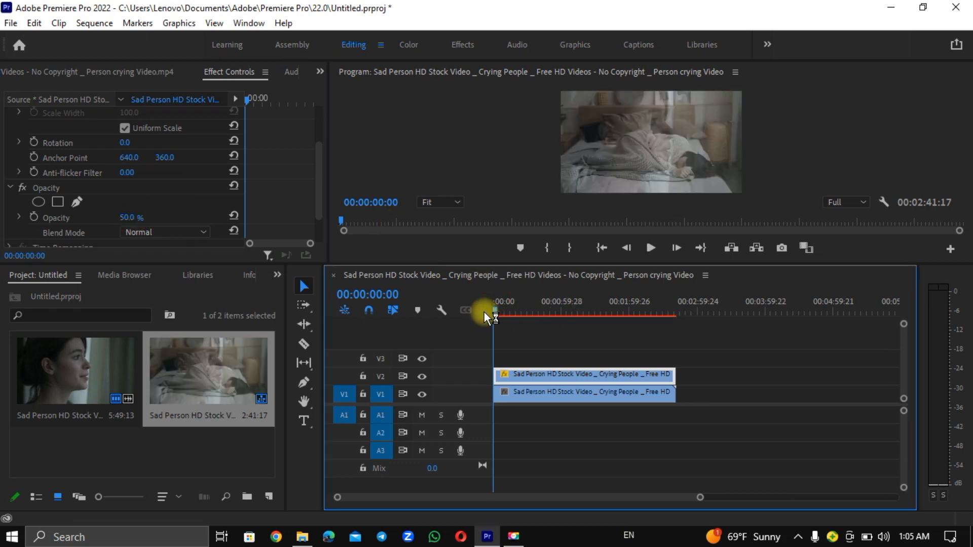
{"action": "left_click", "coordinate": [491, 192]}
{"action": "key", "text": "grave"}
{"action": "key", "text": "space"}
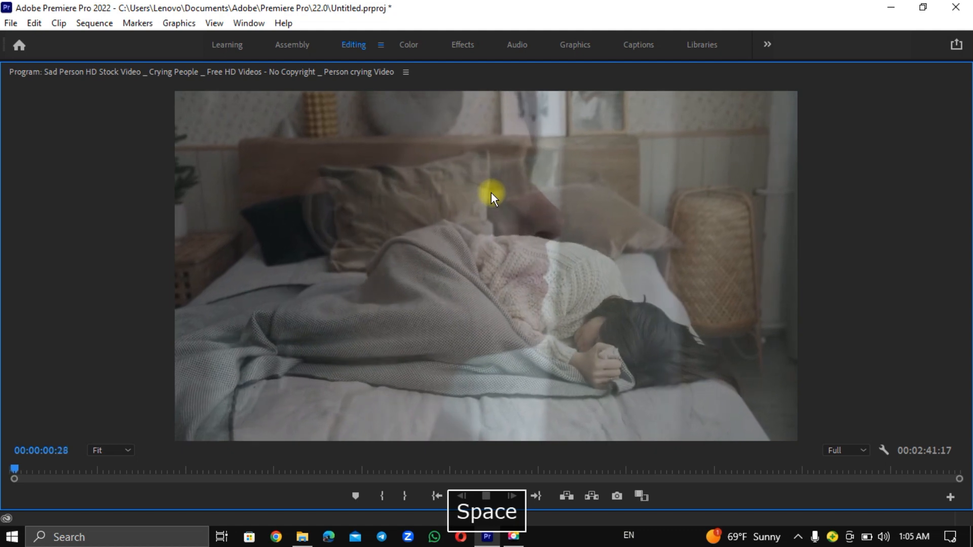
{"action": "key", "text": "space"}
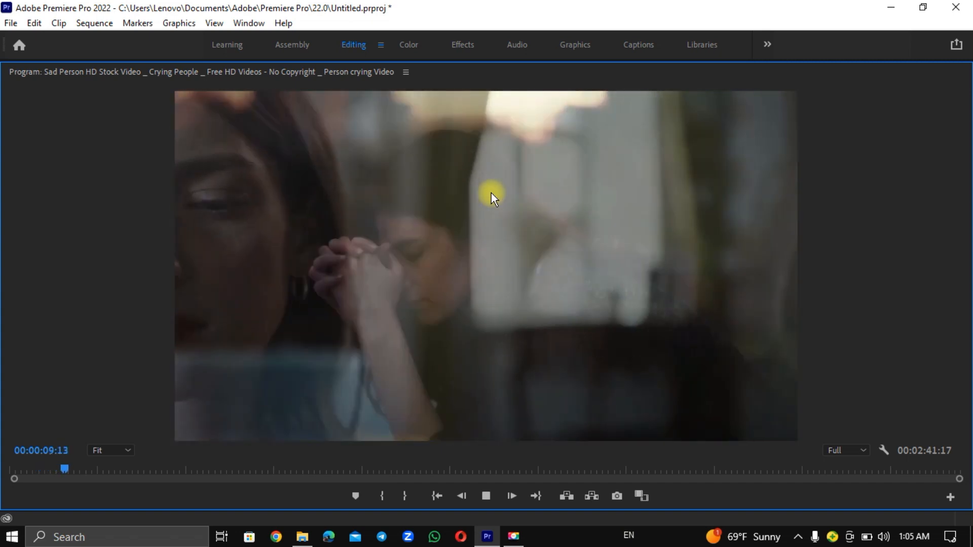
{"action": "key", "text": "grave"}
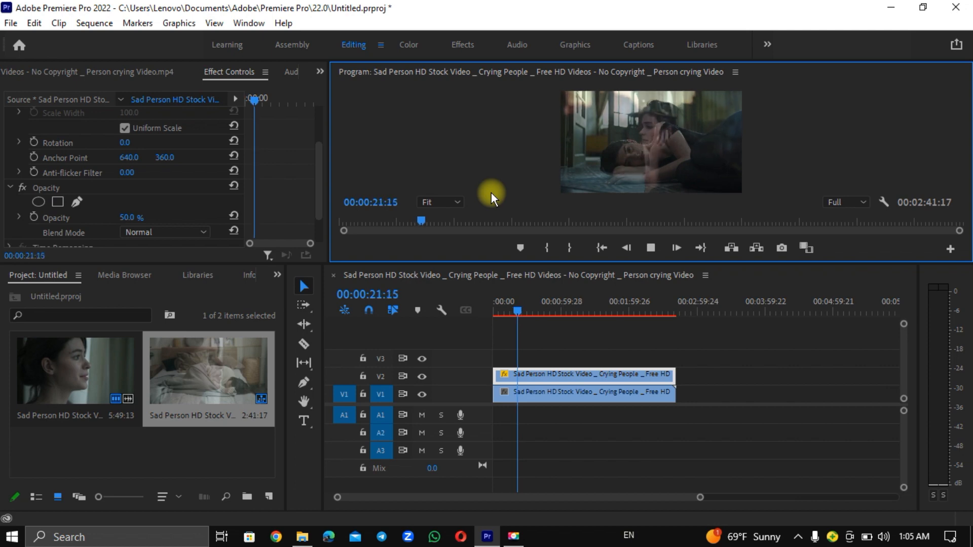
{"action": "key", "text": "grave"}
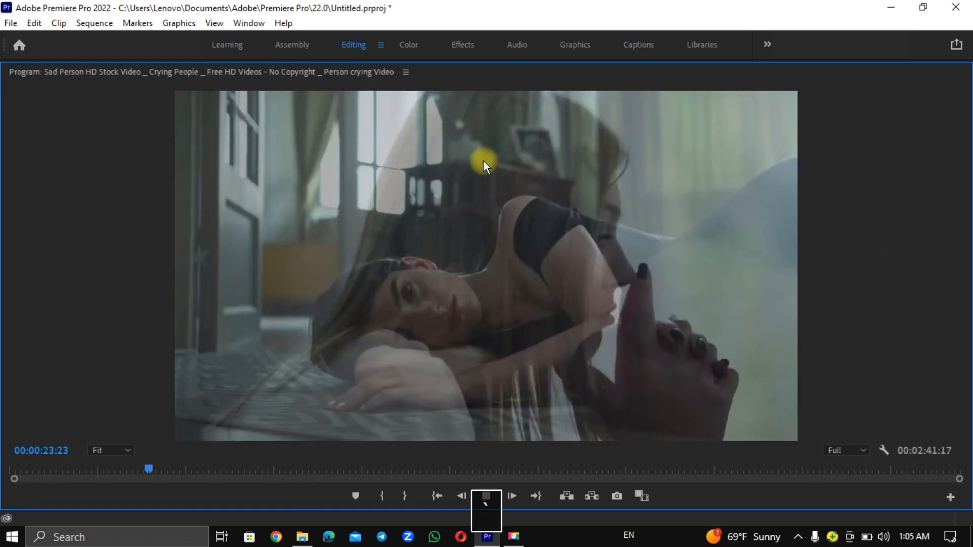